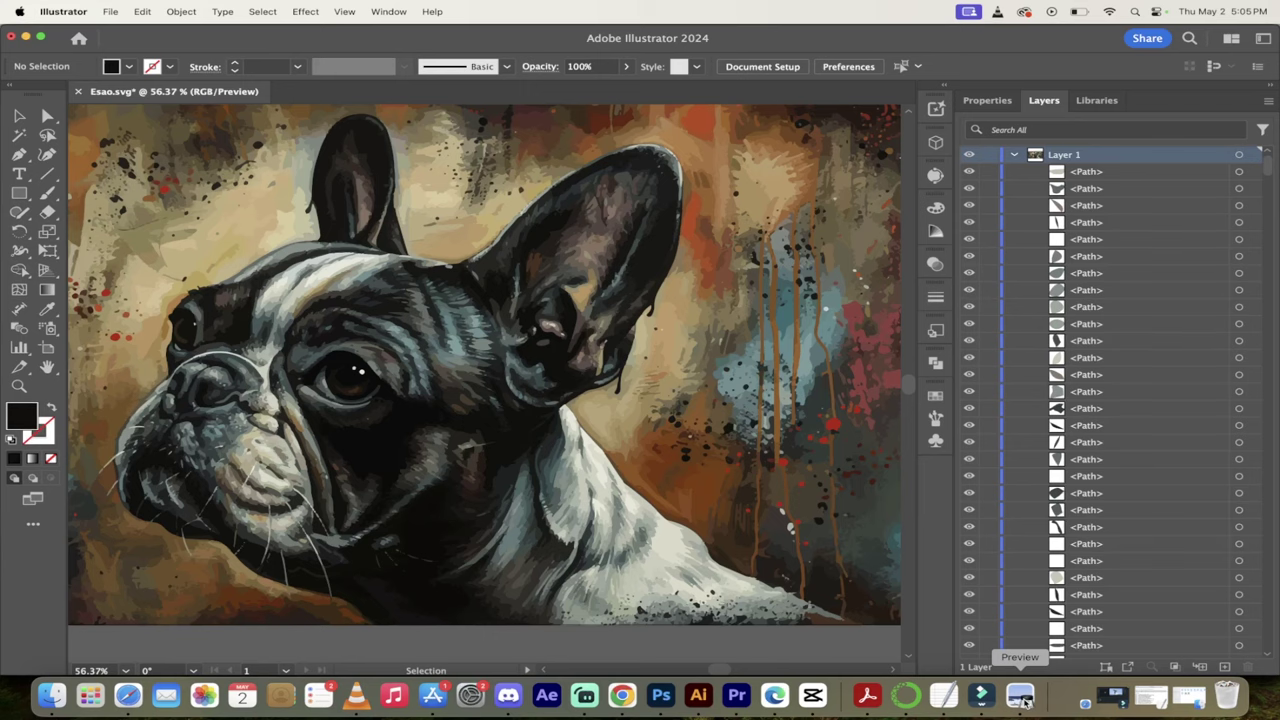
# Bring up the Esao.png preview, then open Adobe Express's Convert to SVG upload page
pyautogui.click(1021, 698)
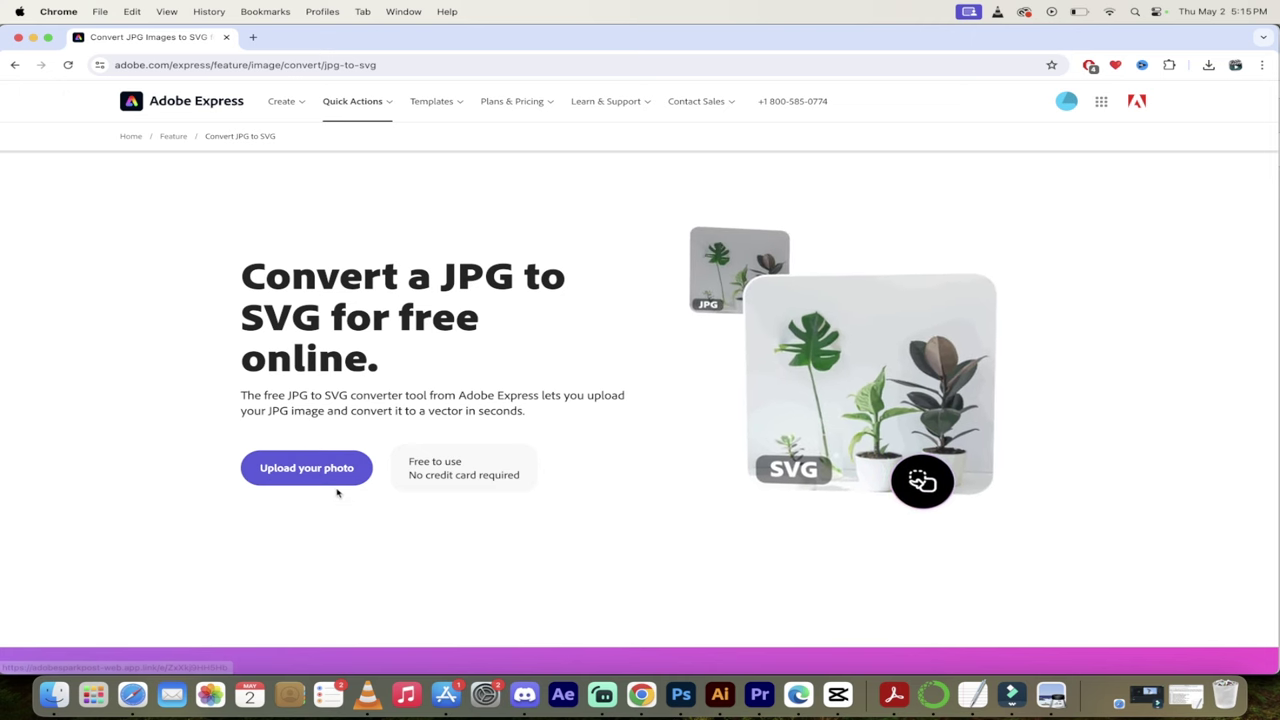
pyautogui.click(320, 478)
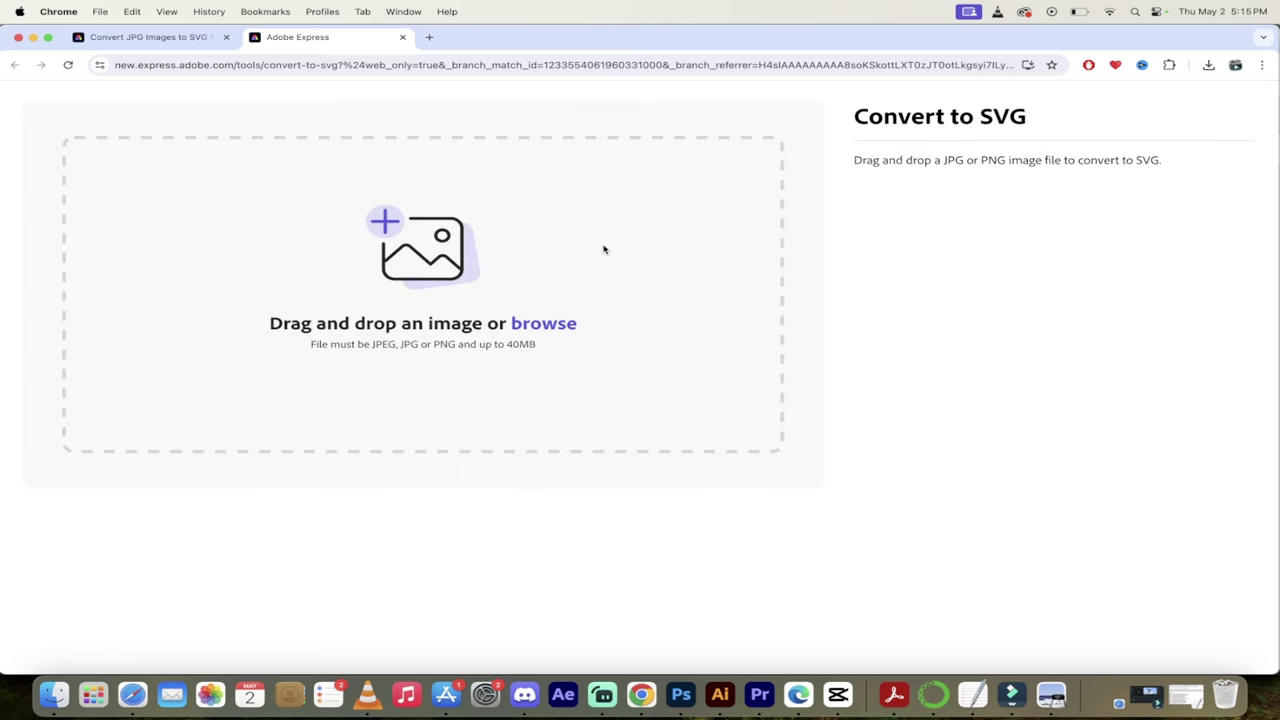
# Find and preview the mascot logo JPG in Finder's Frequently Used folder
pyautogui.click(53, 697)
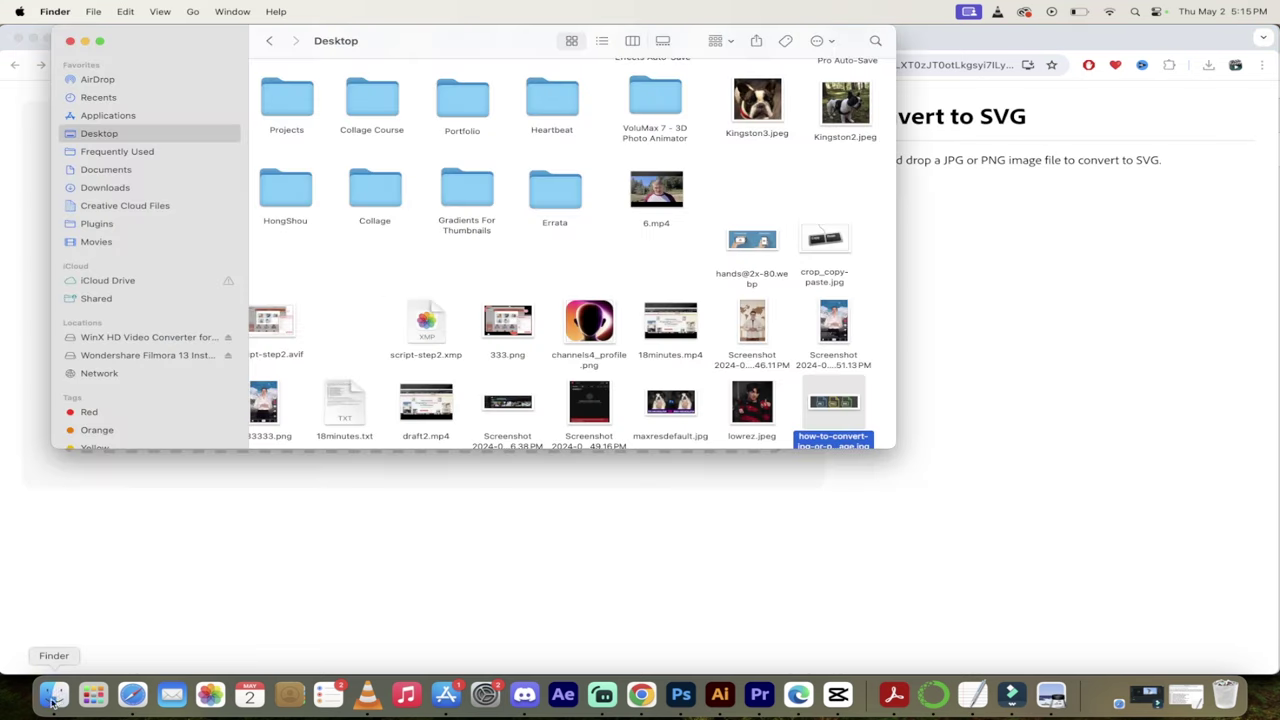
pyautogui.click(122, 151)
pyautogui.click(459, 184)
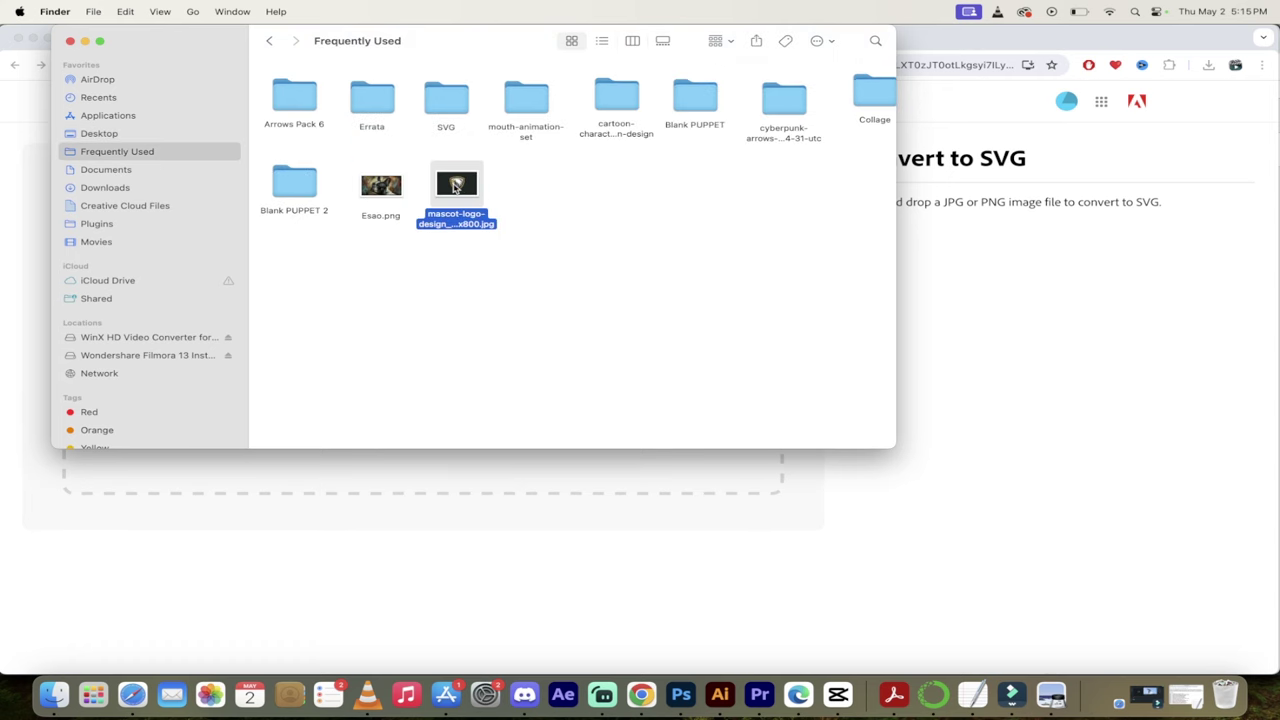
pyautogui.doubleClick(455, 186)
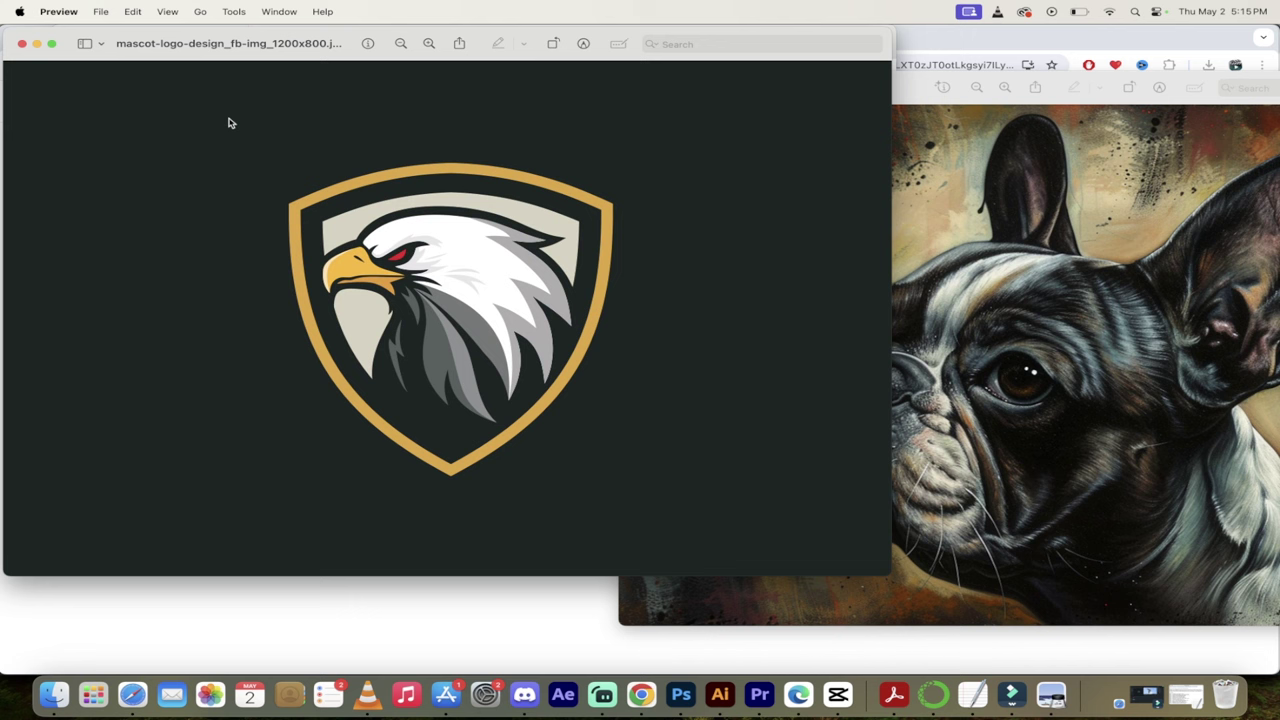
# Close both previews and drag the mascot logo JPG into the converter's upload area
pyautogui.click(21, 44)
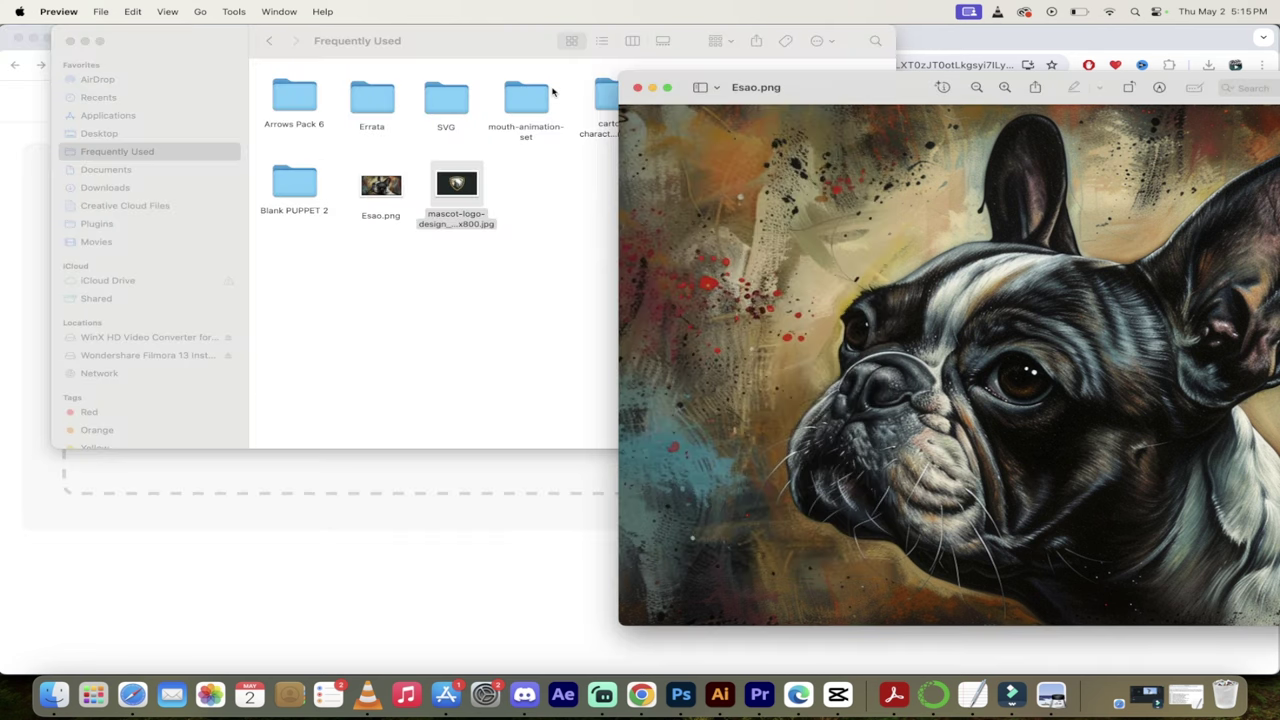
pyautogui.click(638, 87)
pyautogui.moveTo(464, 190); pyautogui.dragTo(480, 363)
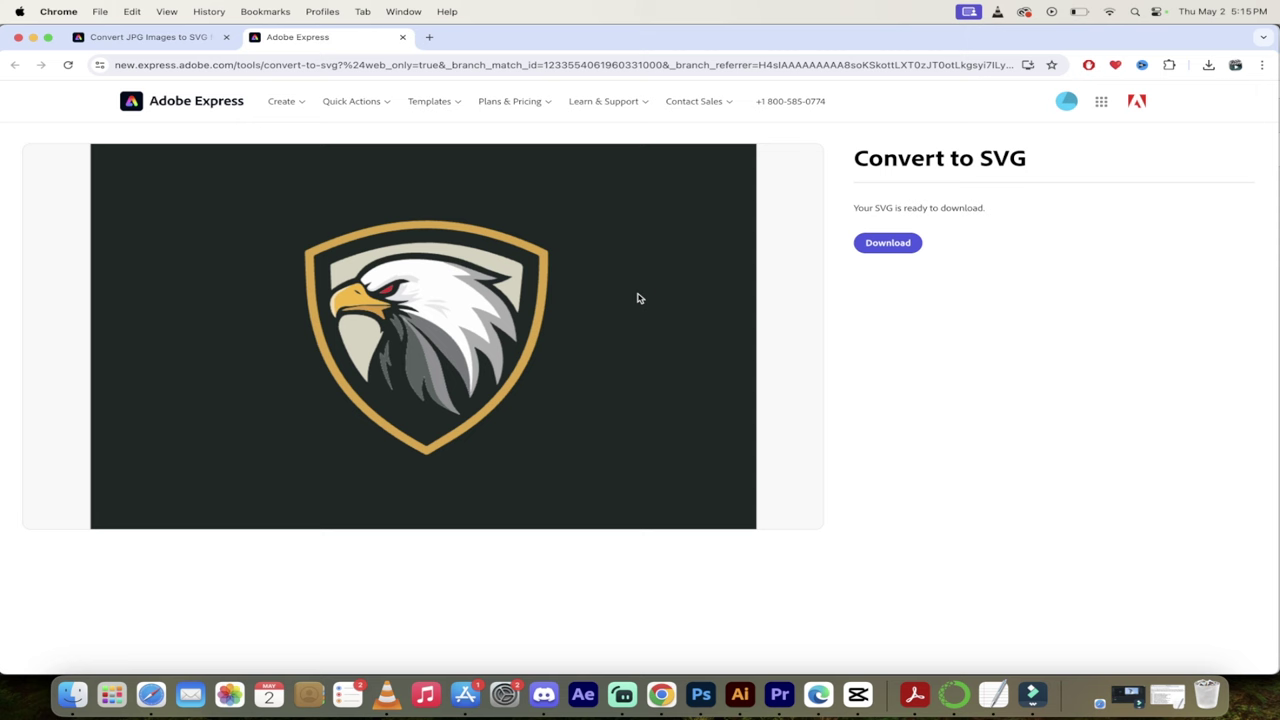
# Download mascot-logo-design_fb-img_1200x800.svg and reveal it in the Downloads folder
pyautogui.click(874, 248)
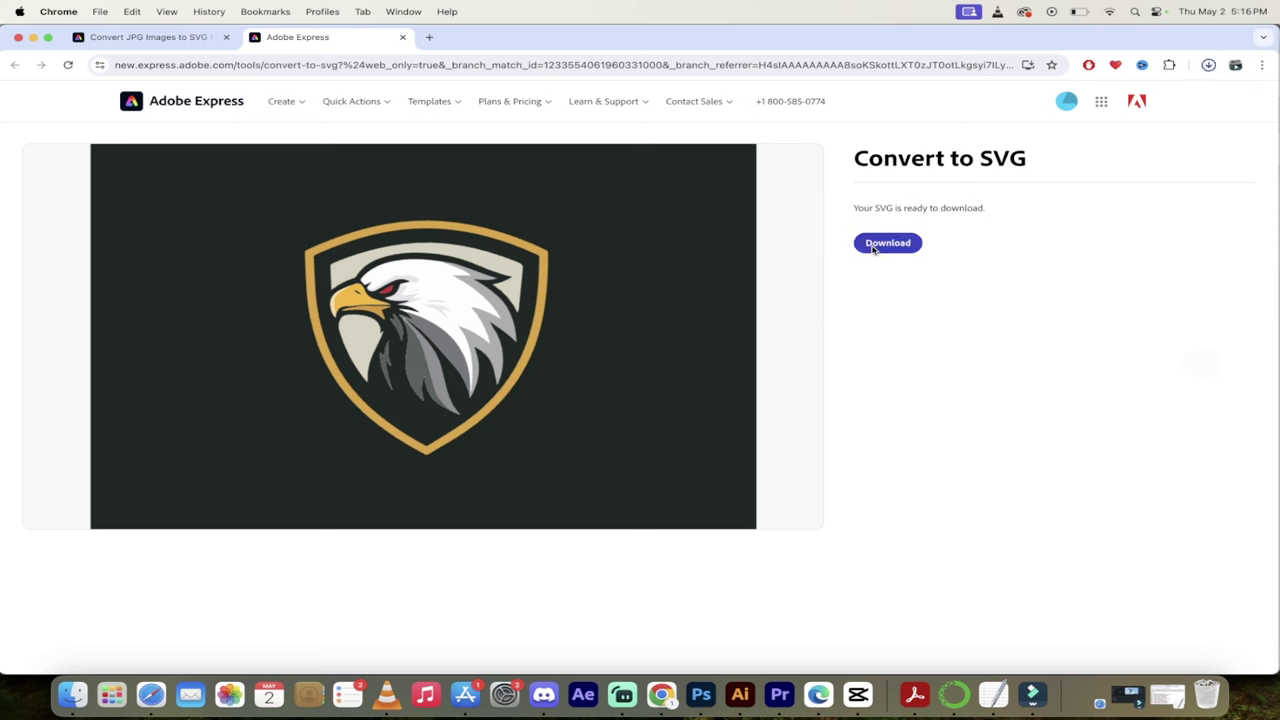
pyautogui.click(1209, 66)
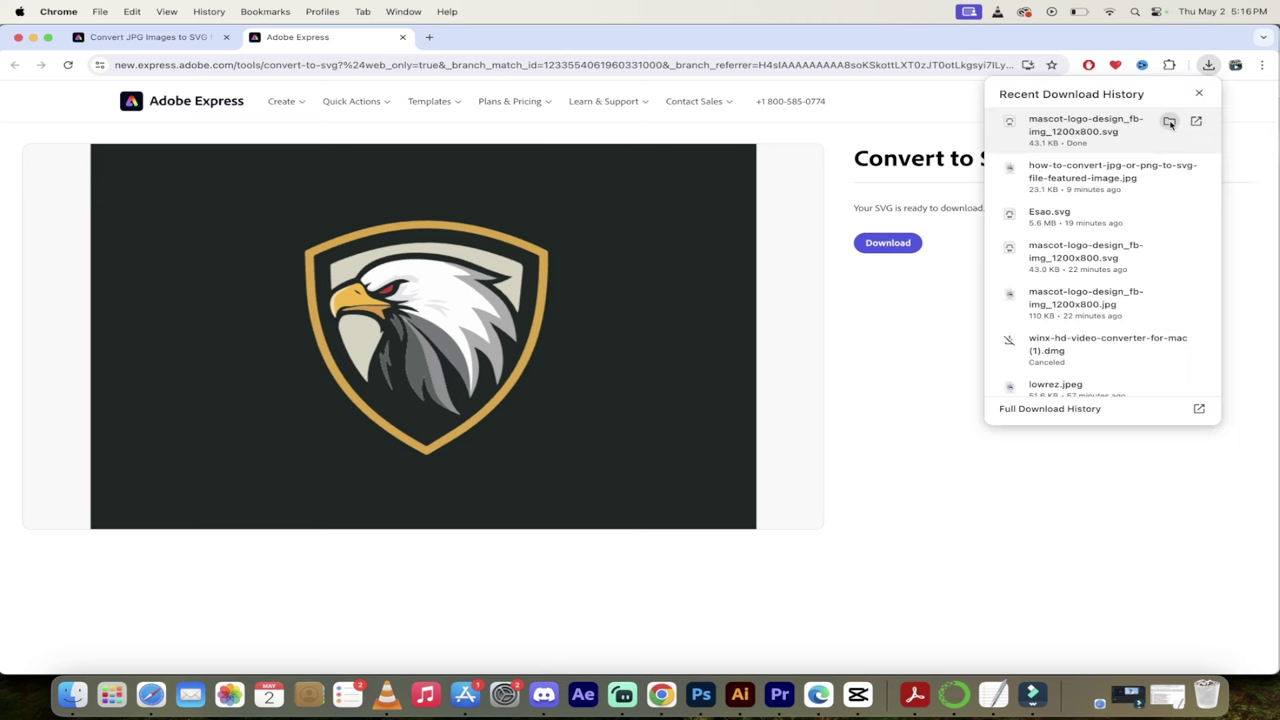
pyautogui.click(1170, 122)
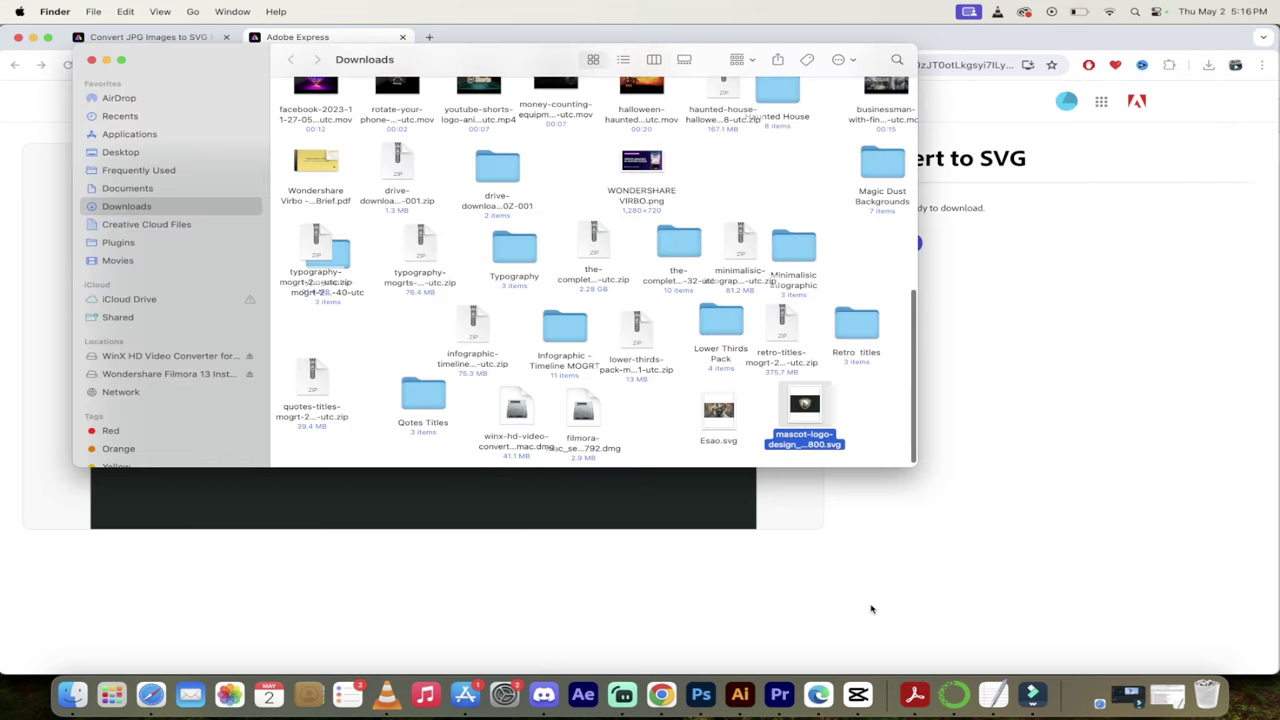
# Drag the mascot logo SVG from Downloads into Illustrator to open it
pyautogui.click(740, 694)
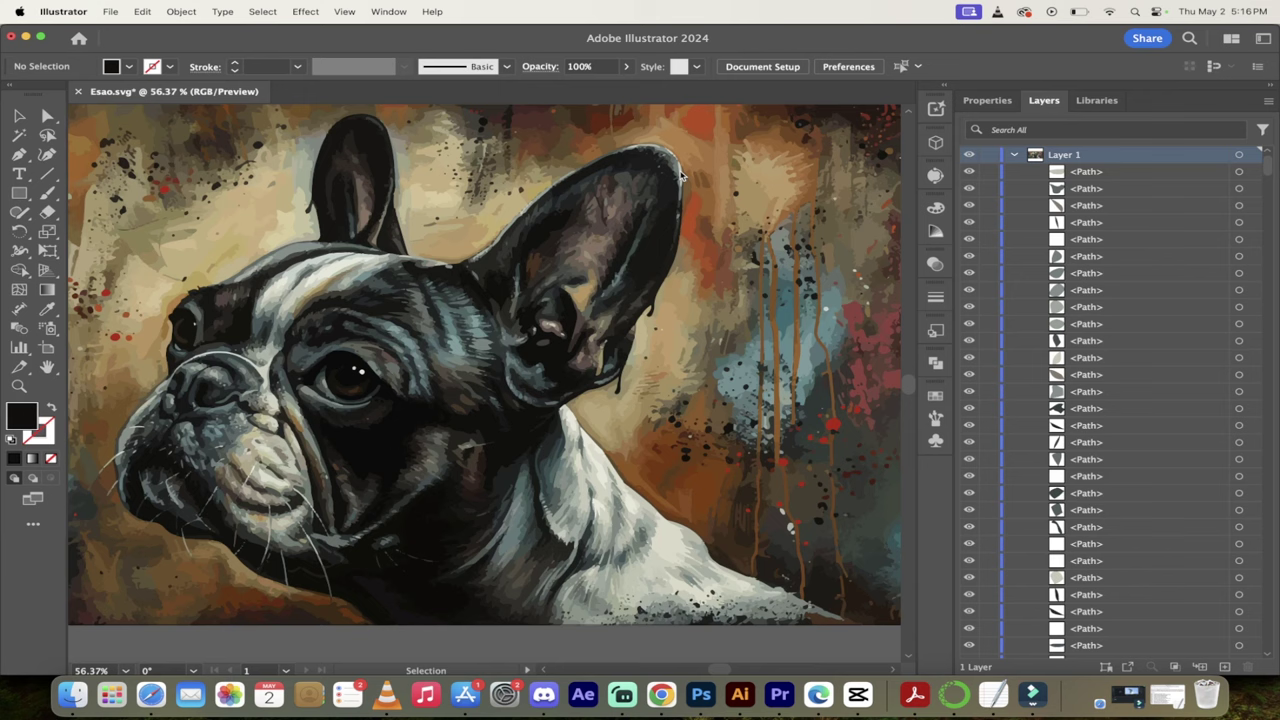
pyautogui.press('super+Tab')
pyautogui.moveTo(807, 410); pyautogui.dragTo(481, 89)
pyautogui.press('super+Tab')
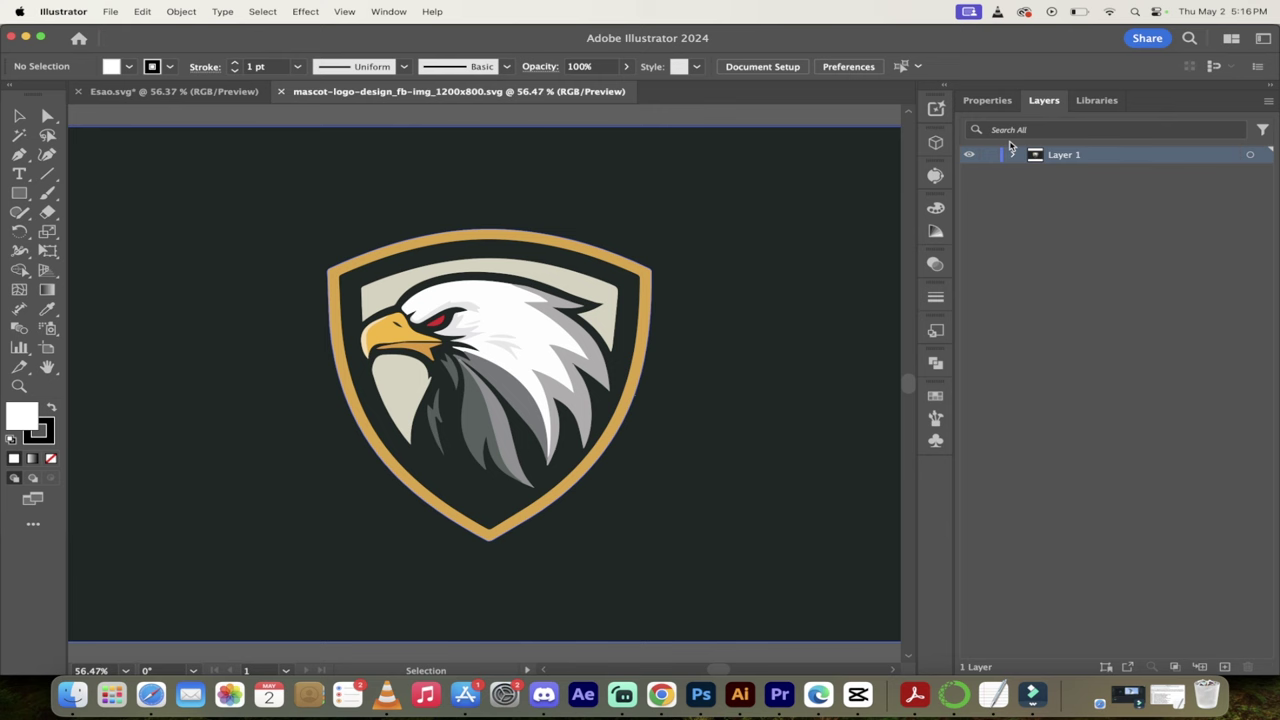
# Expand Layer 1 to list its paths and hide a run of them to locate the eagle's eye
pyautogui.click(1012, 155)
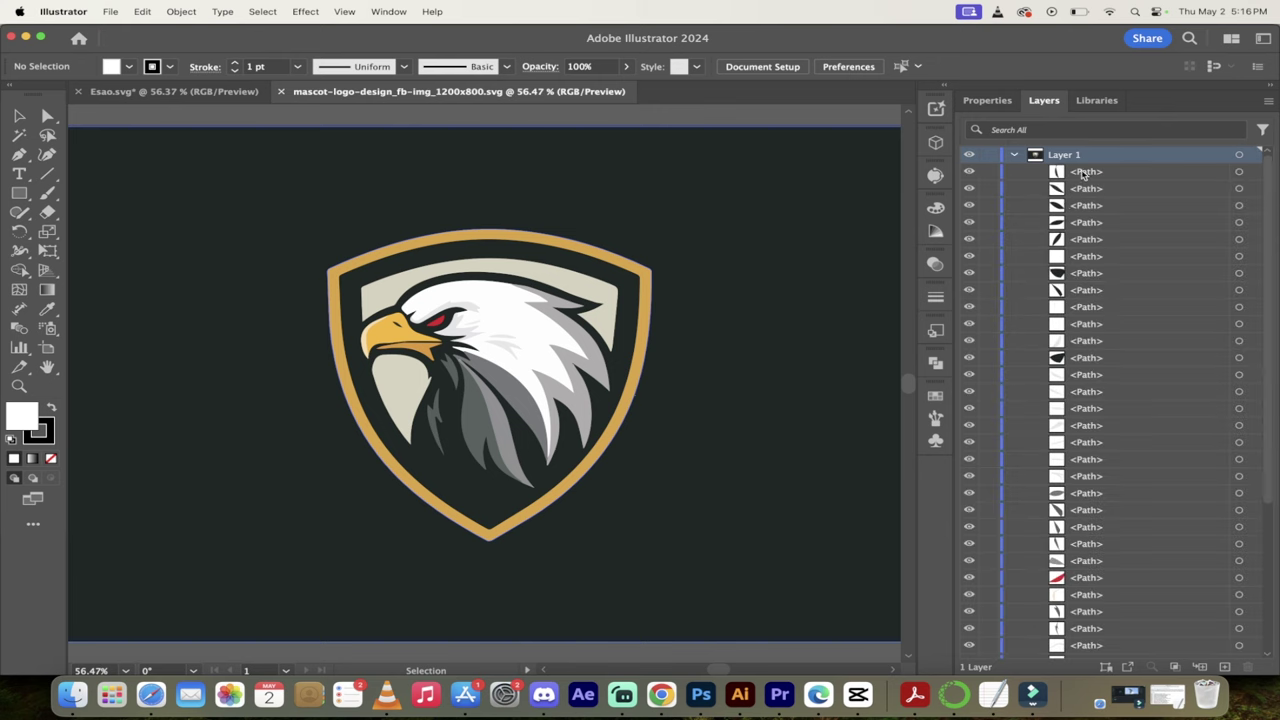
pyautogui.scroll(-5, 1083, 342)
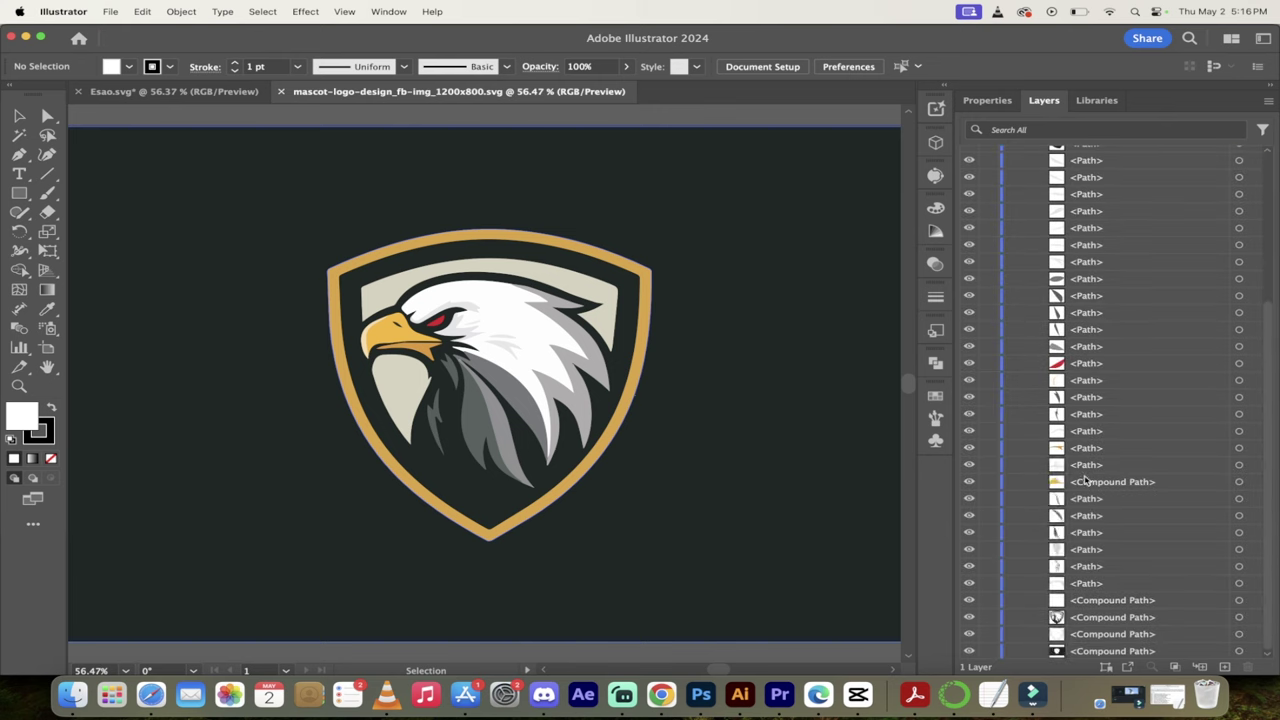
pyautogui.scroll(5, 1087, 472)
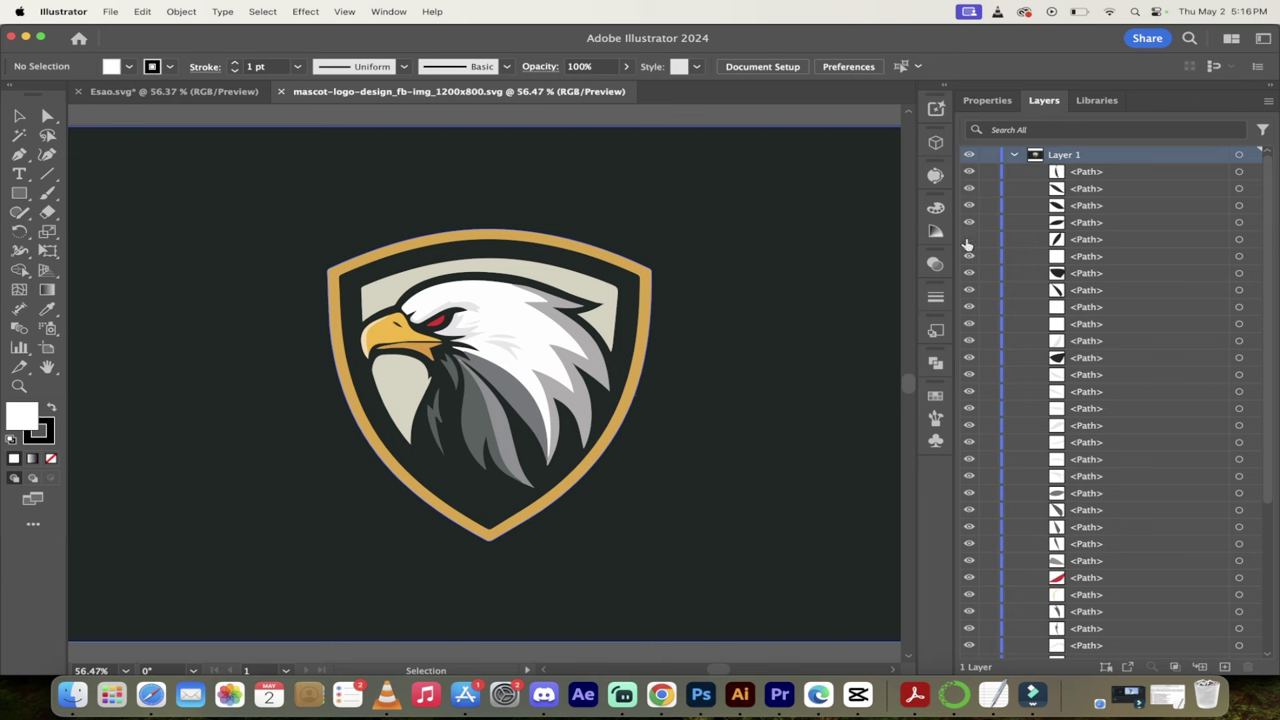
pyautogui.moveTo(968, 240); pyautogui.dragTo(975, 580)
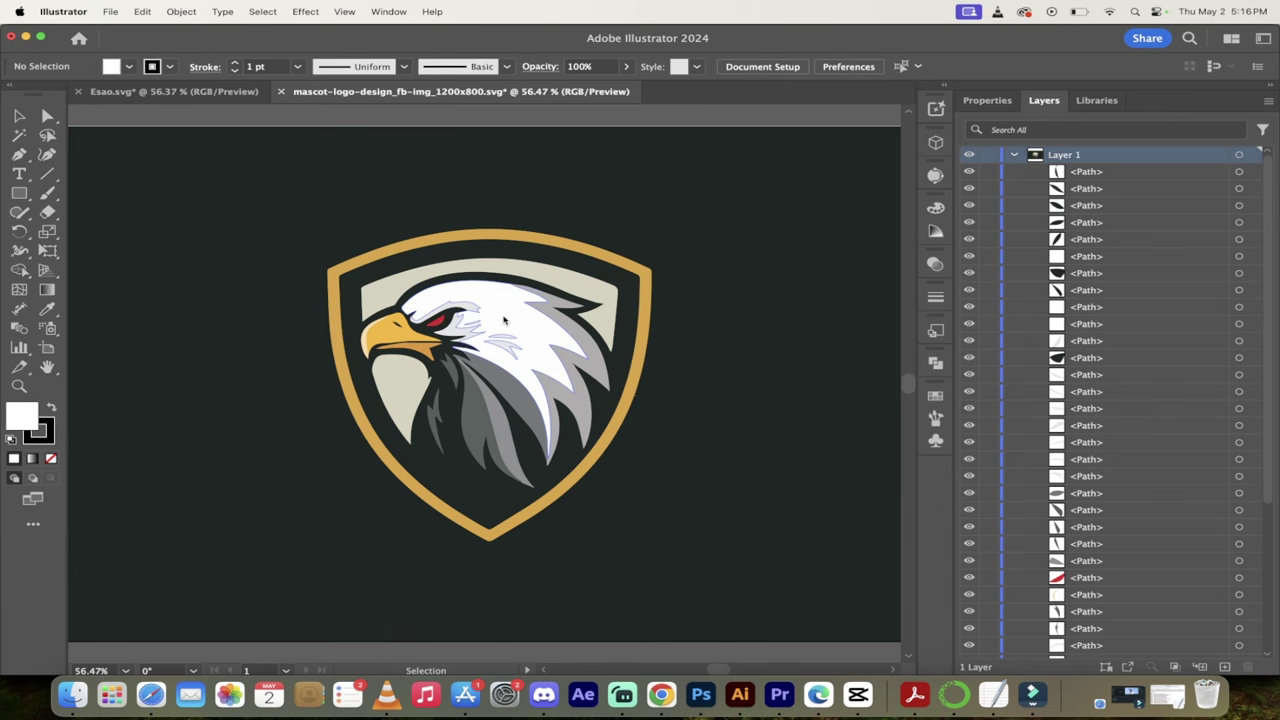
# Restore the hidden paths and select the eagle's red eye path
pyautogui.press('super+z')
pyautogui.click(440, 322)
pyautogui.scroll(5, 440, 322)
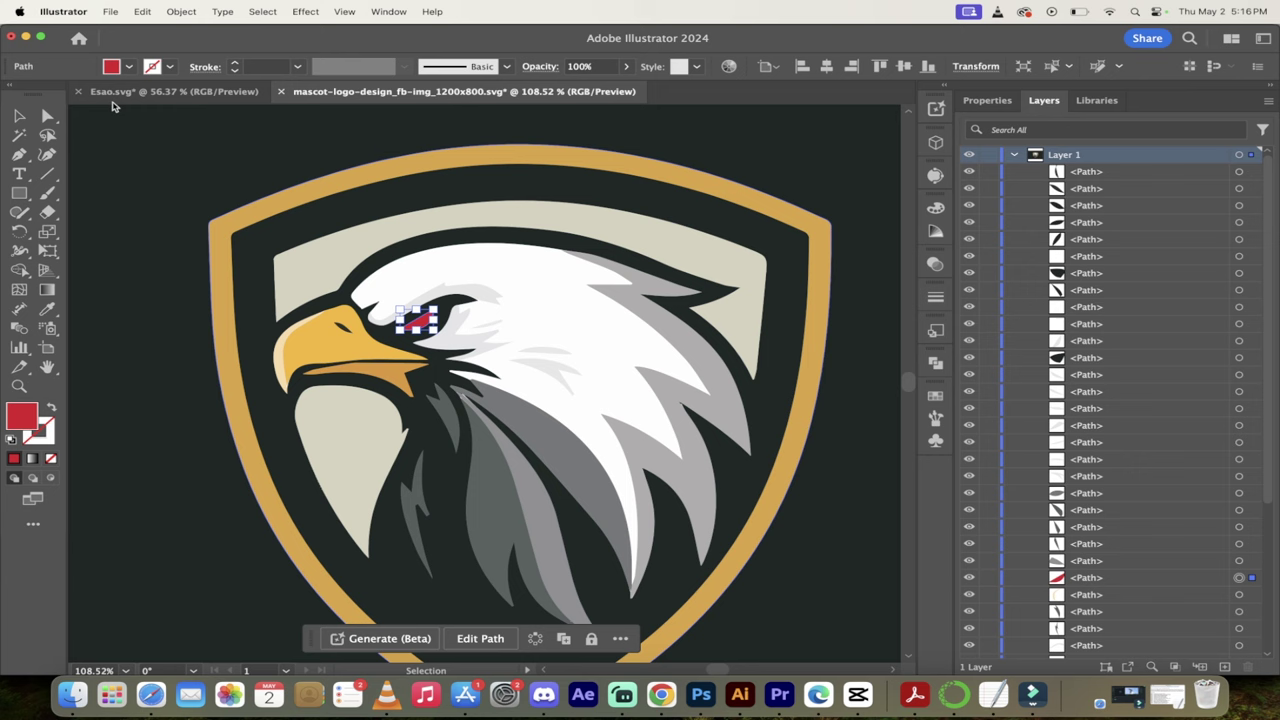
# Recolor the eye's fill to pure blue, then return to the Adobe Express converter
pyautogui.click(111, 69)
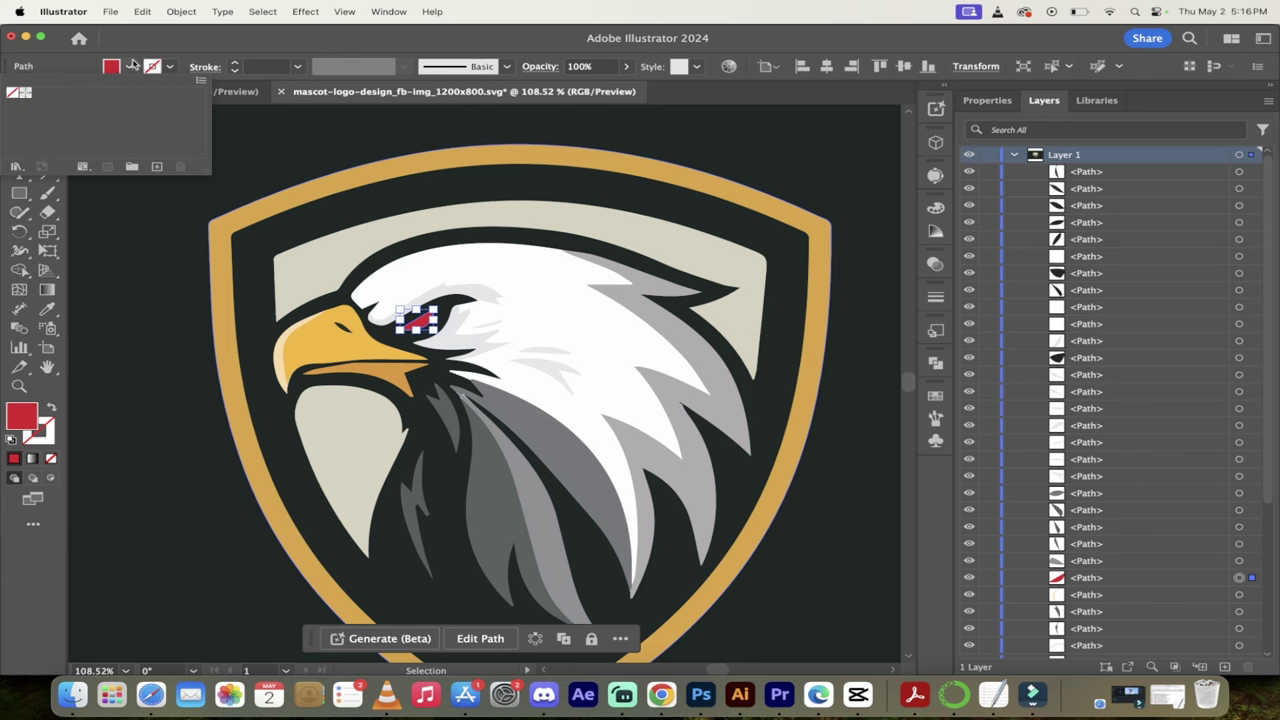
pyautogui.click(128, 69)
pyautogui.click(128, 69)
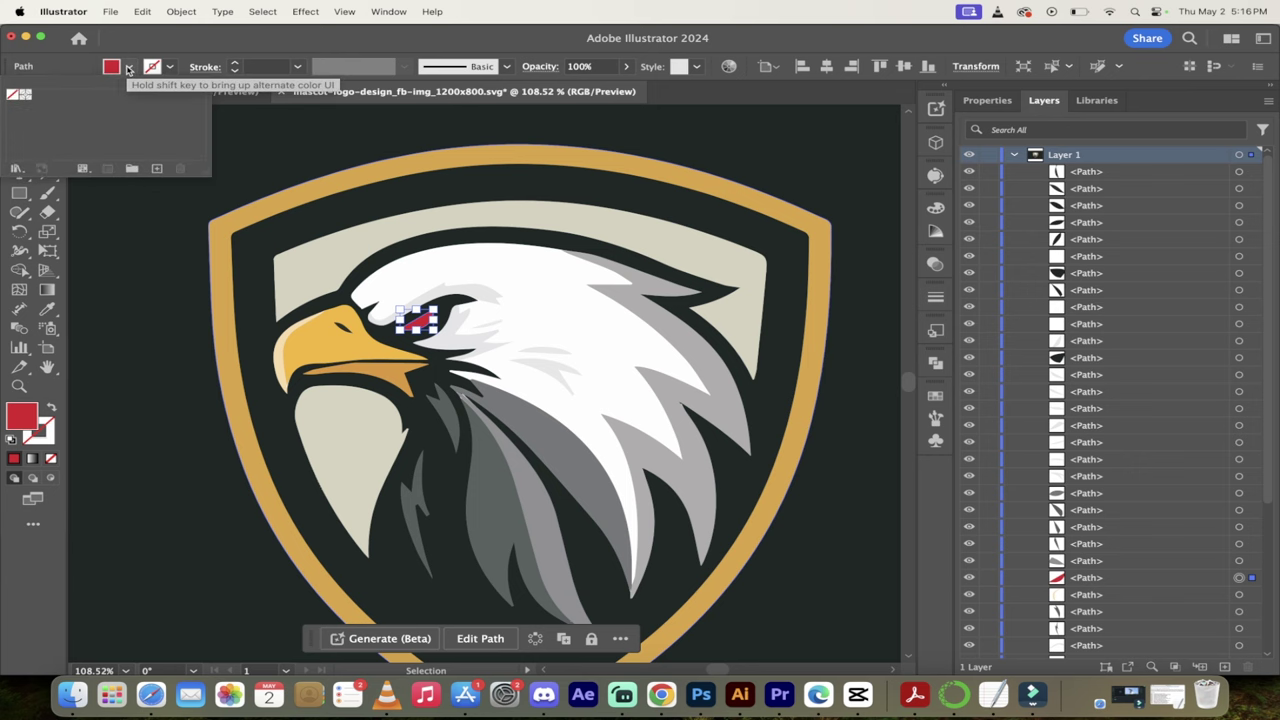
pyautogui.doubleClick(20, 417)
pyautogui.click(577, 244)
pyautogui.click(491, 220)
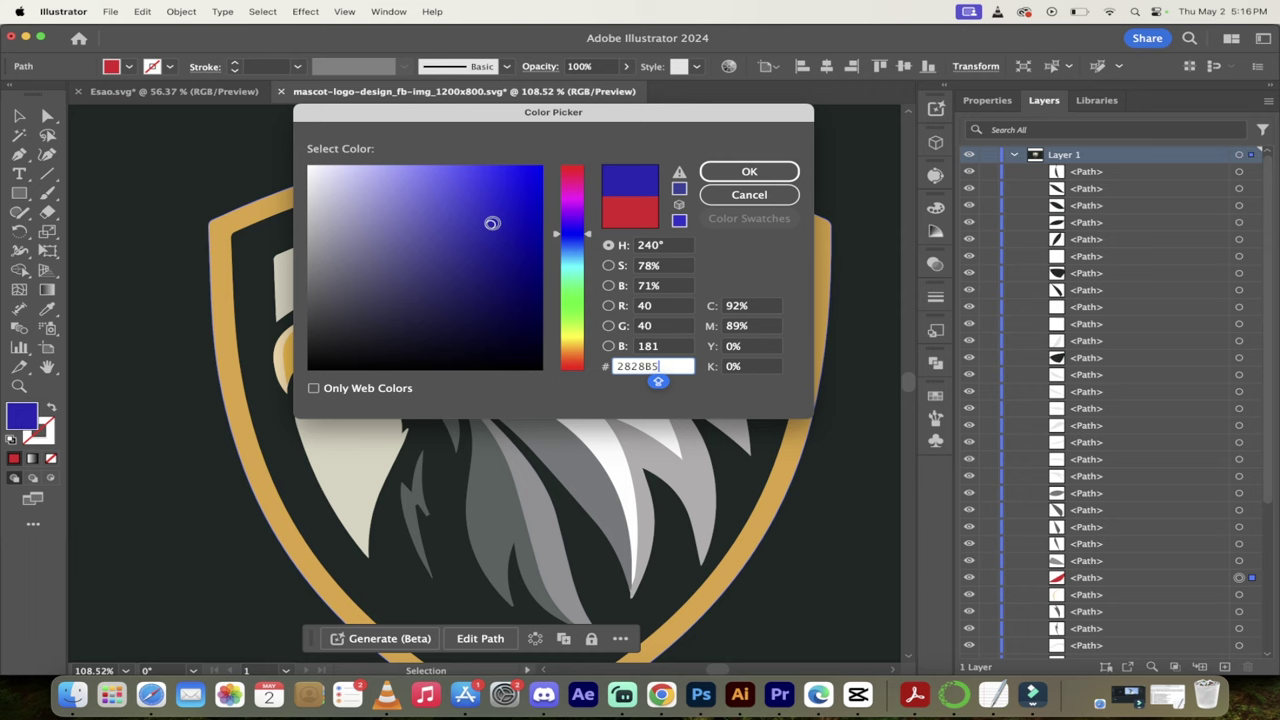
pyautogui.moveTo(491, 220); pyautogui.dragTo(542, 166)
pyautogui.click(749, 172)
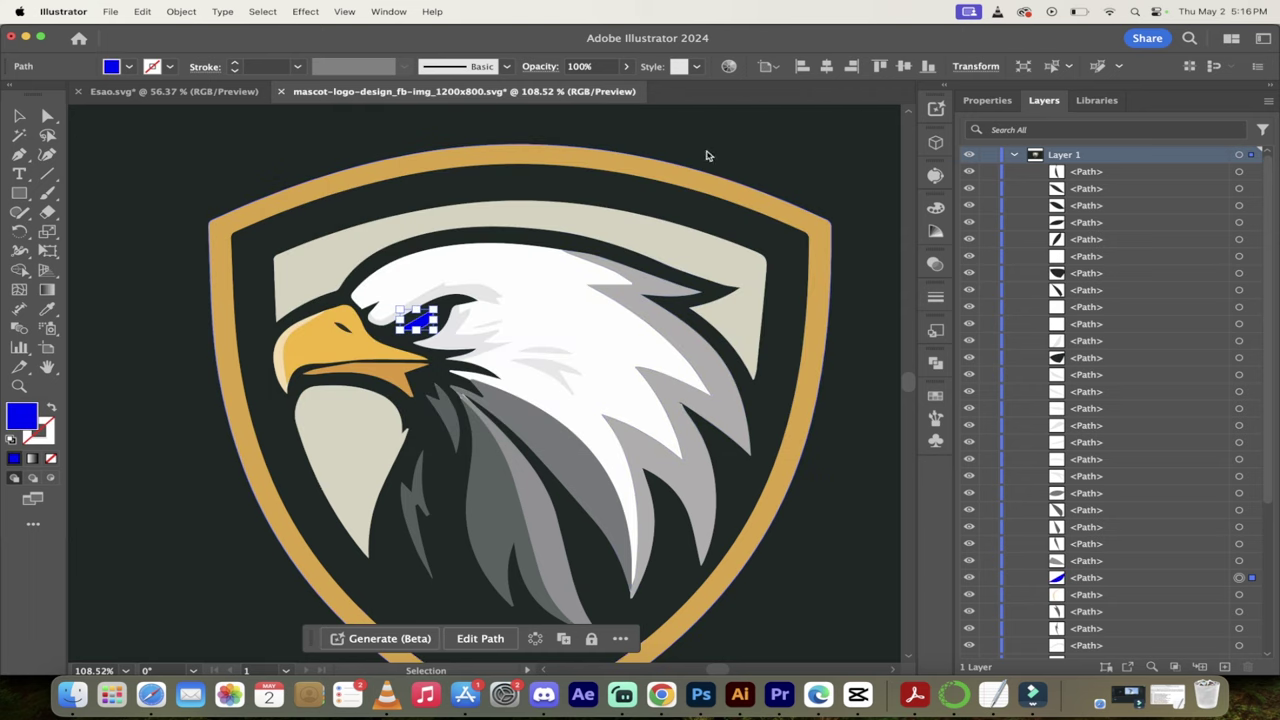
pyautogui.click(700, 225)
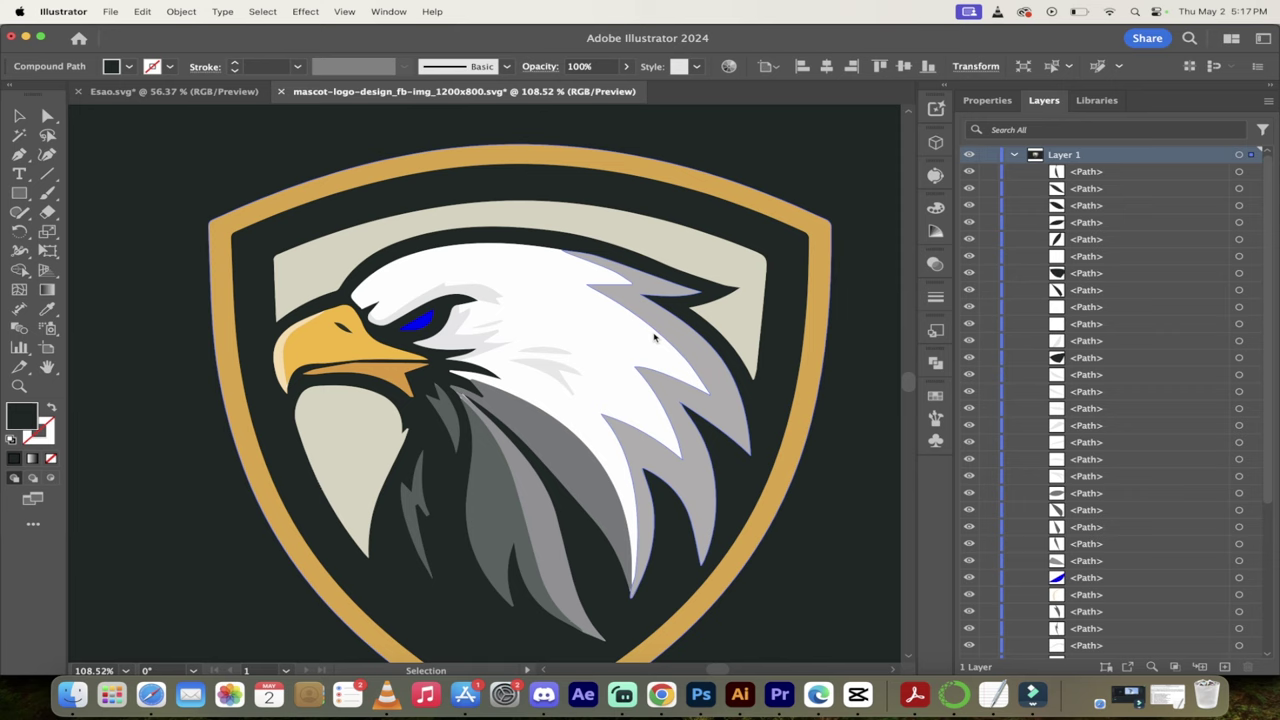
pyautogui.click(661, 694)
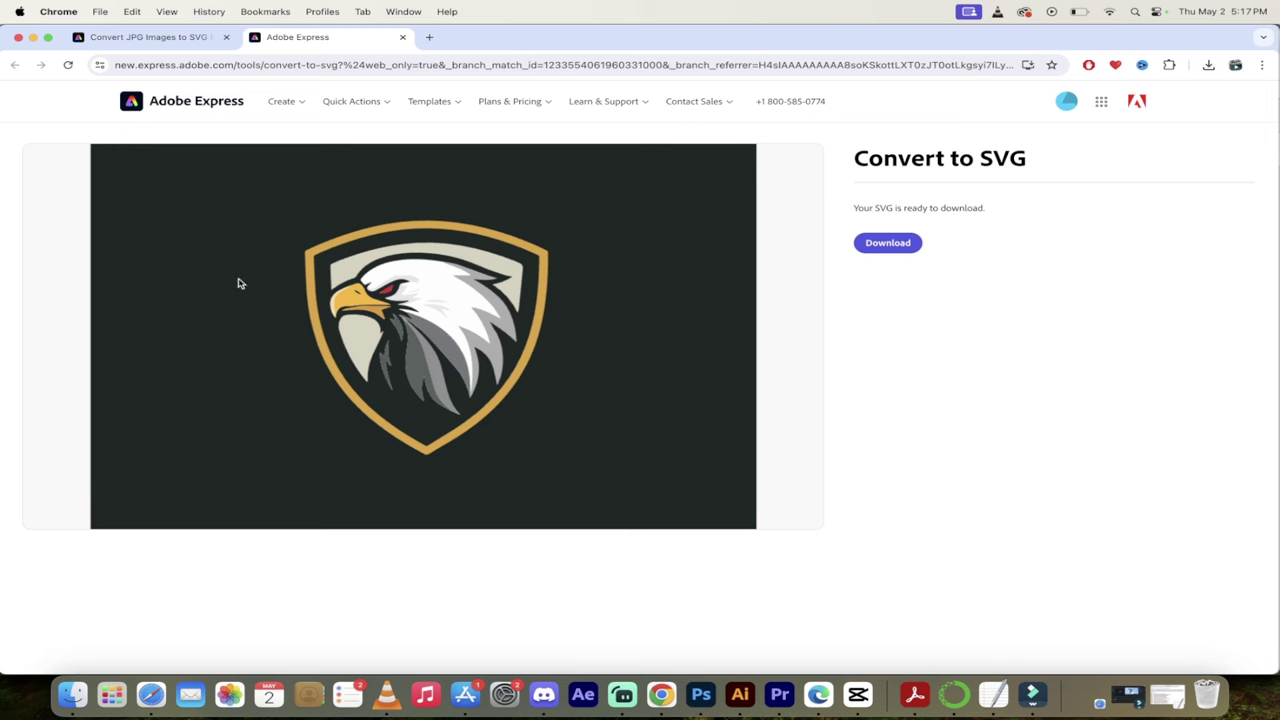
# Close the extra tab and drag Esao.png from Frequently Used onto the Convert to SVG drop zone
pyautogui.click(403, 38)
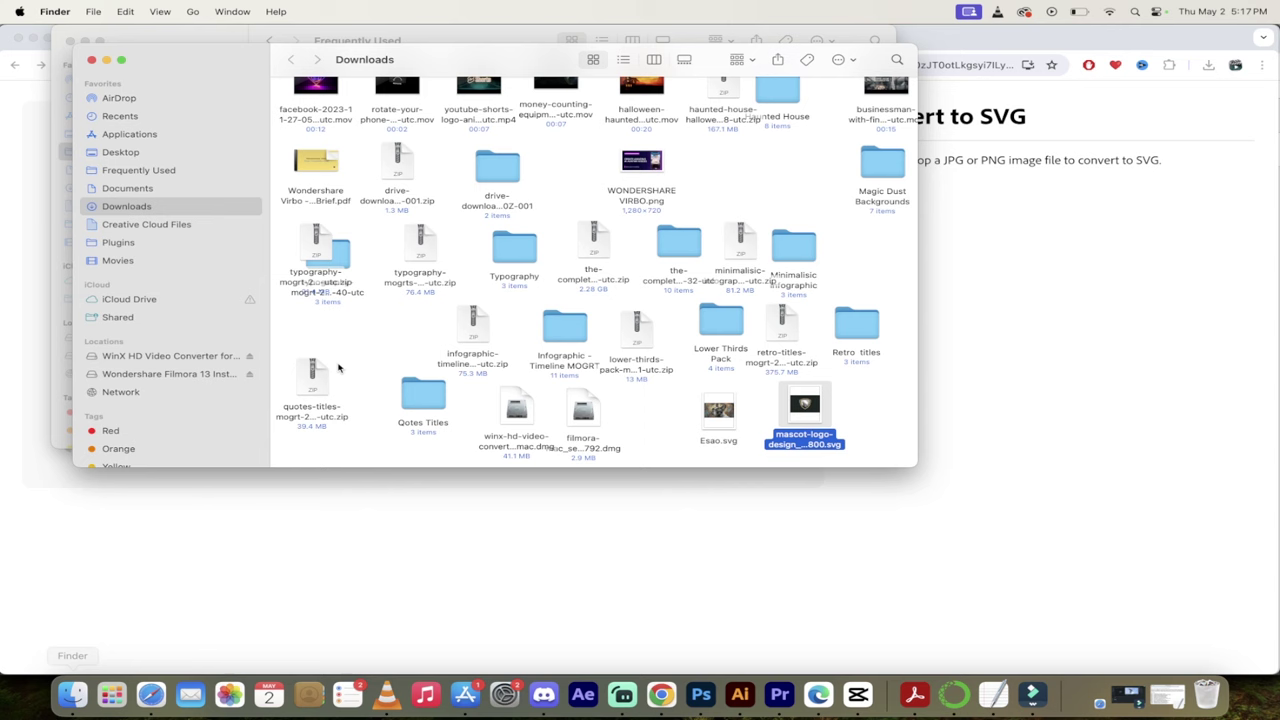
pyautogui.click(136, 170)
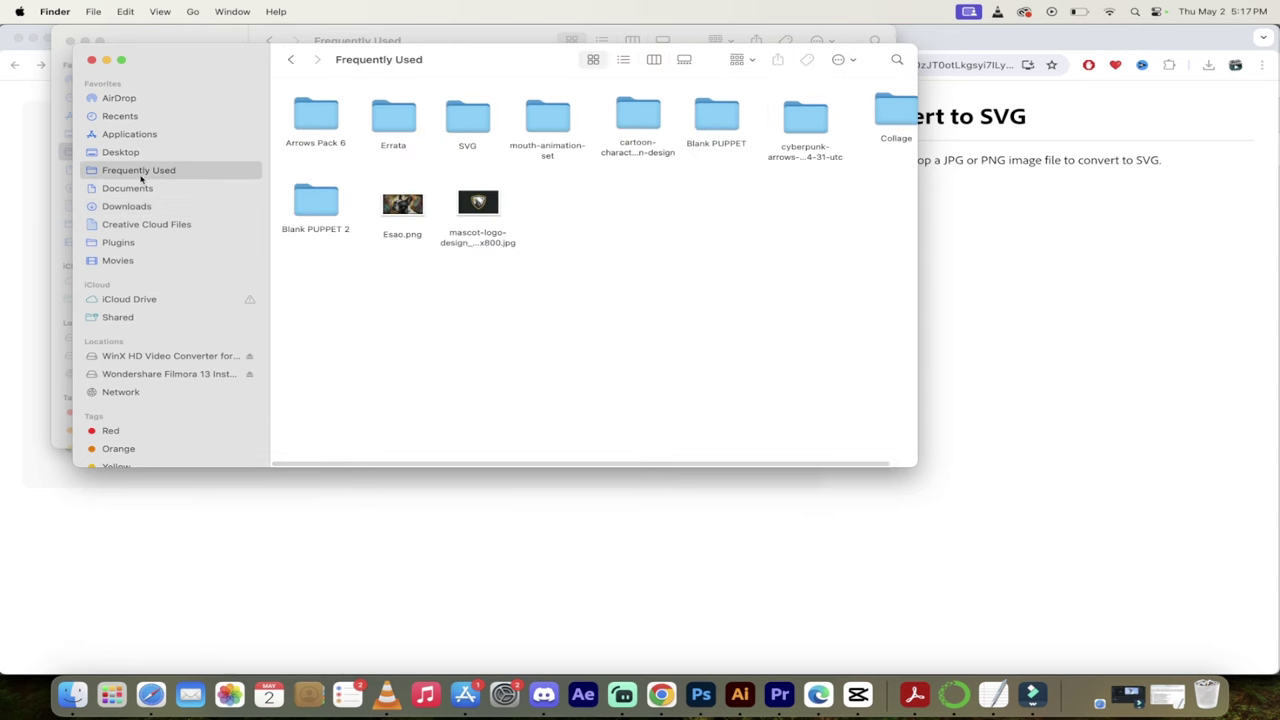
pyautogui.click(401, 233)
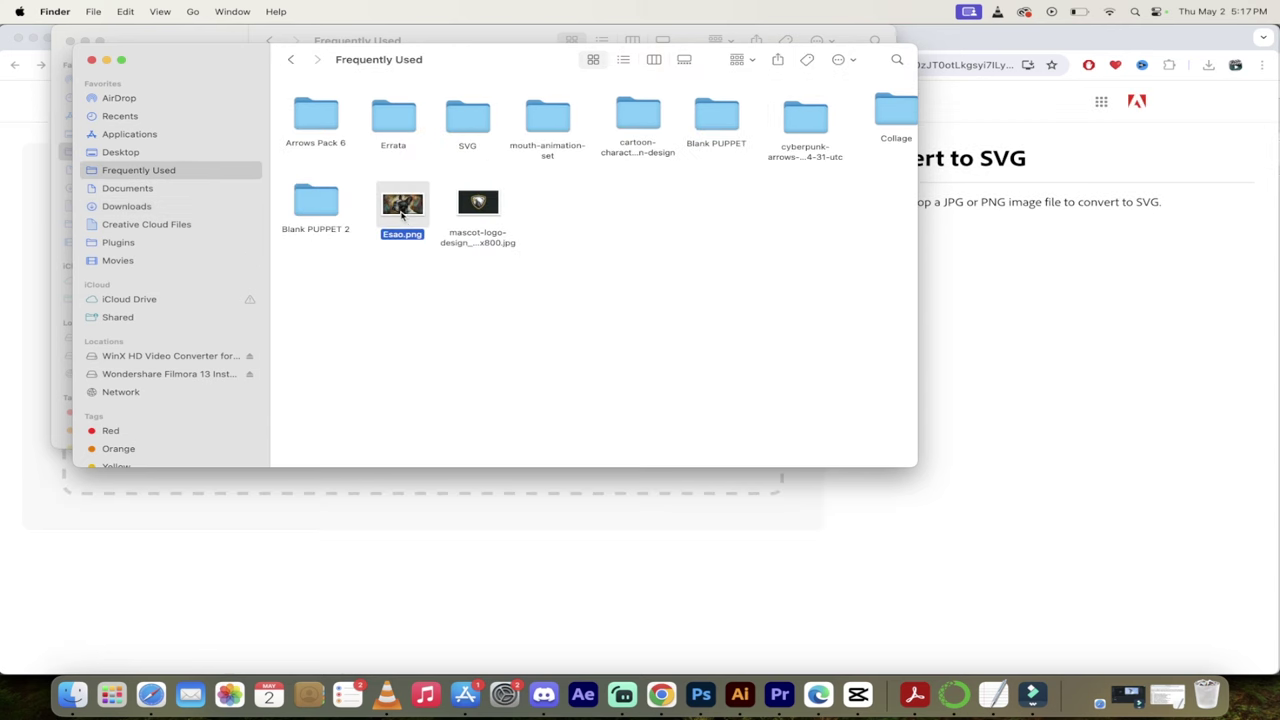
pyautogui.moveTo(401, 233); pyautogui.dragTo(428, 348)
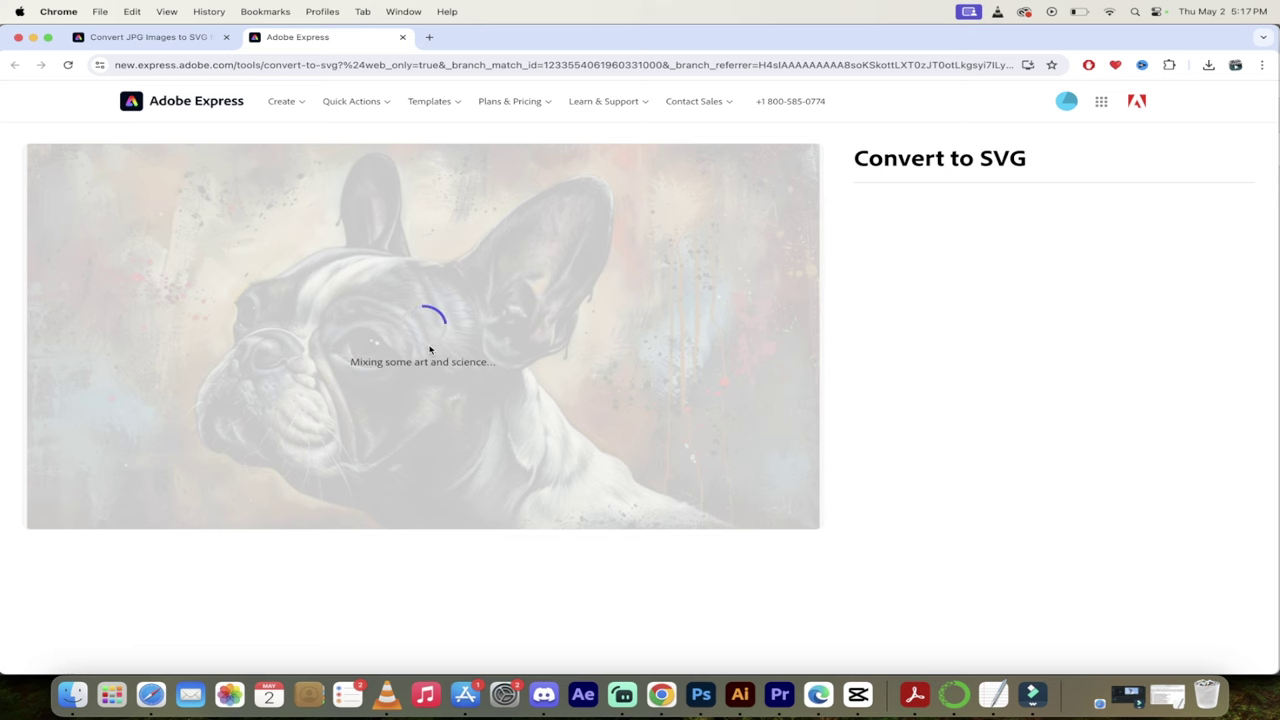
# Switch to the Esao.svg document, hide the top paths, and select the dark patch around the dog's eye
pyautogui.click(741, 705)
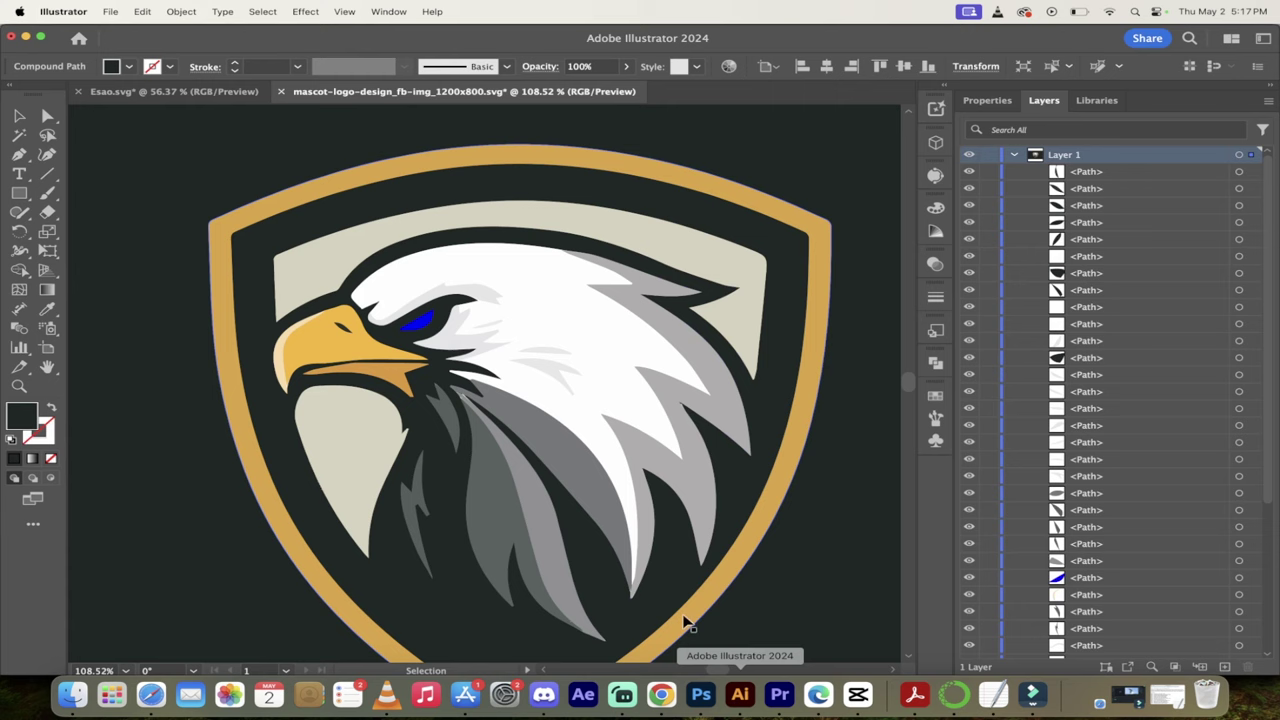
pyautogui.click(166, 92)
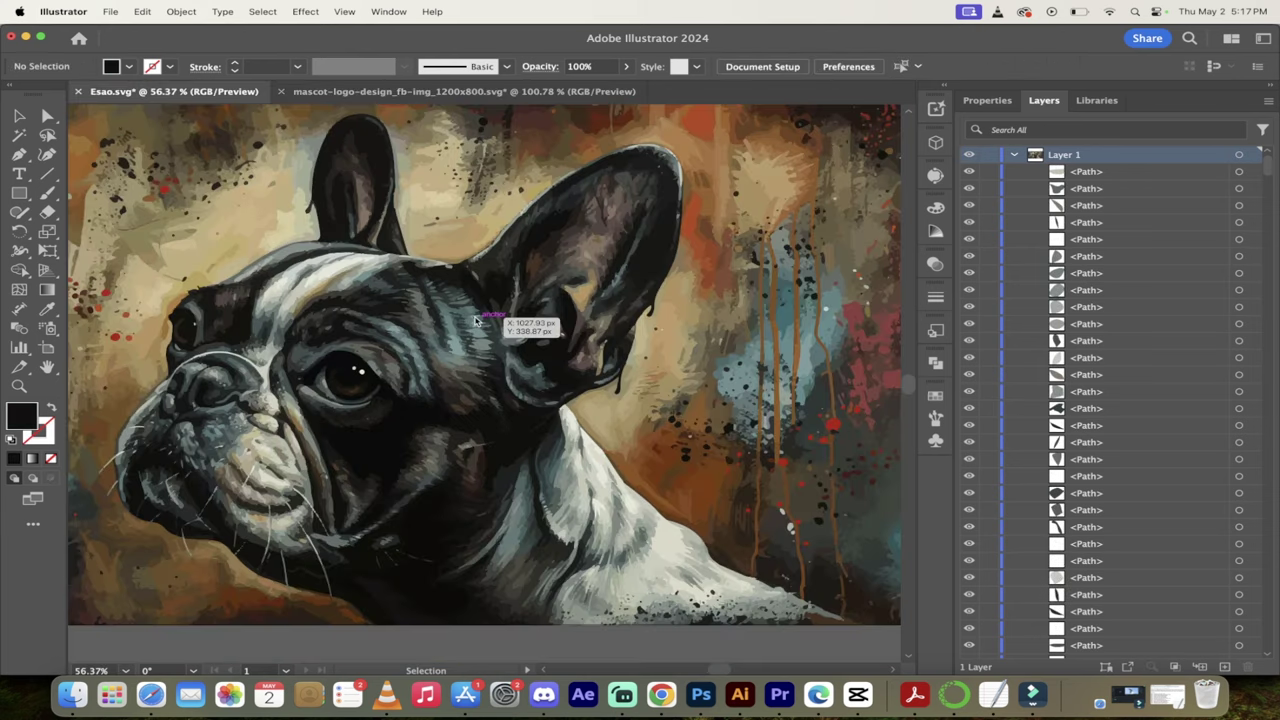
pyautogui.scroll(-3, 478, 320)
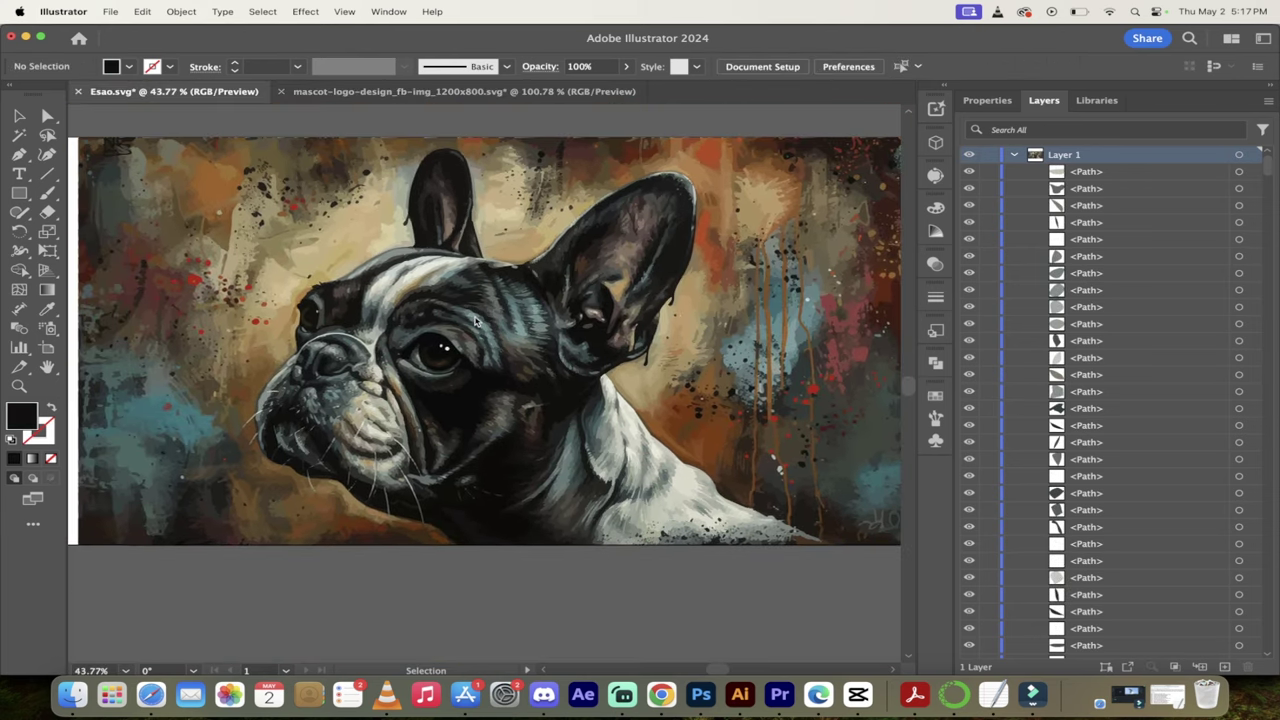
pyautogui.moveTo(970, 180); pyautogui.dragTo(975, 538)
pyautogui.scroll(-5, 975, 538)
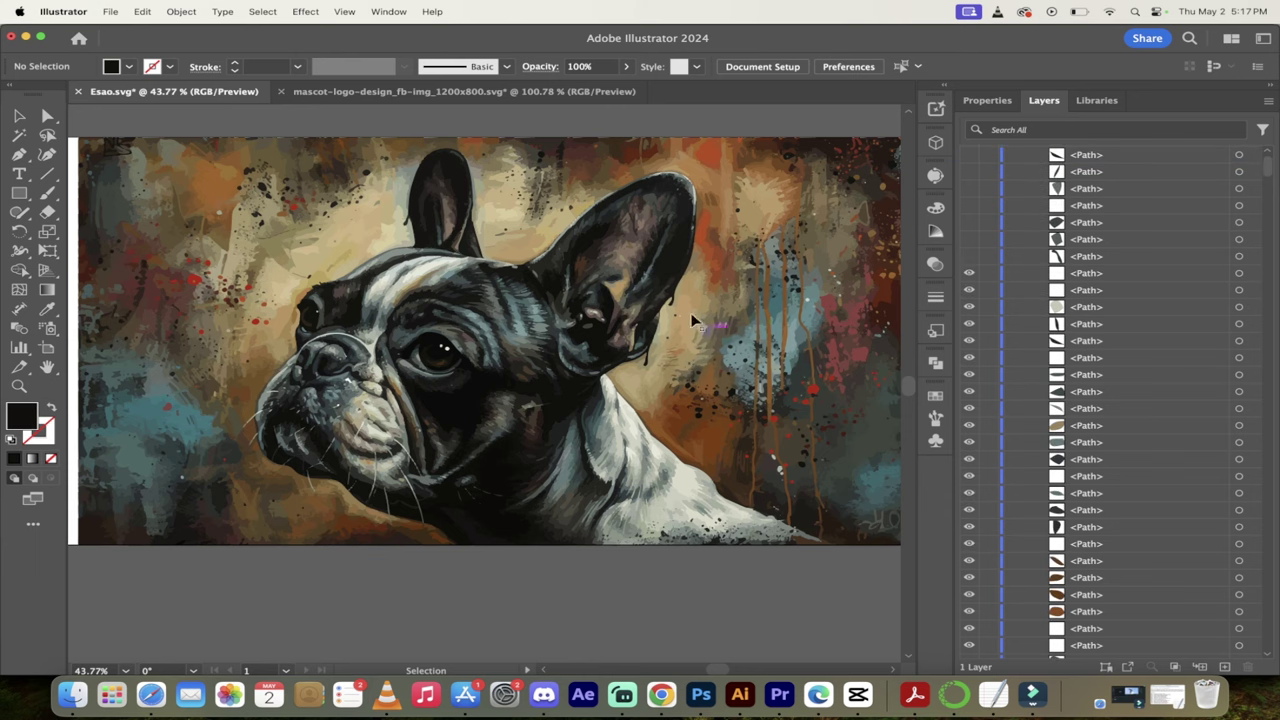
pyautogui.click(443, 352)
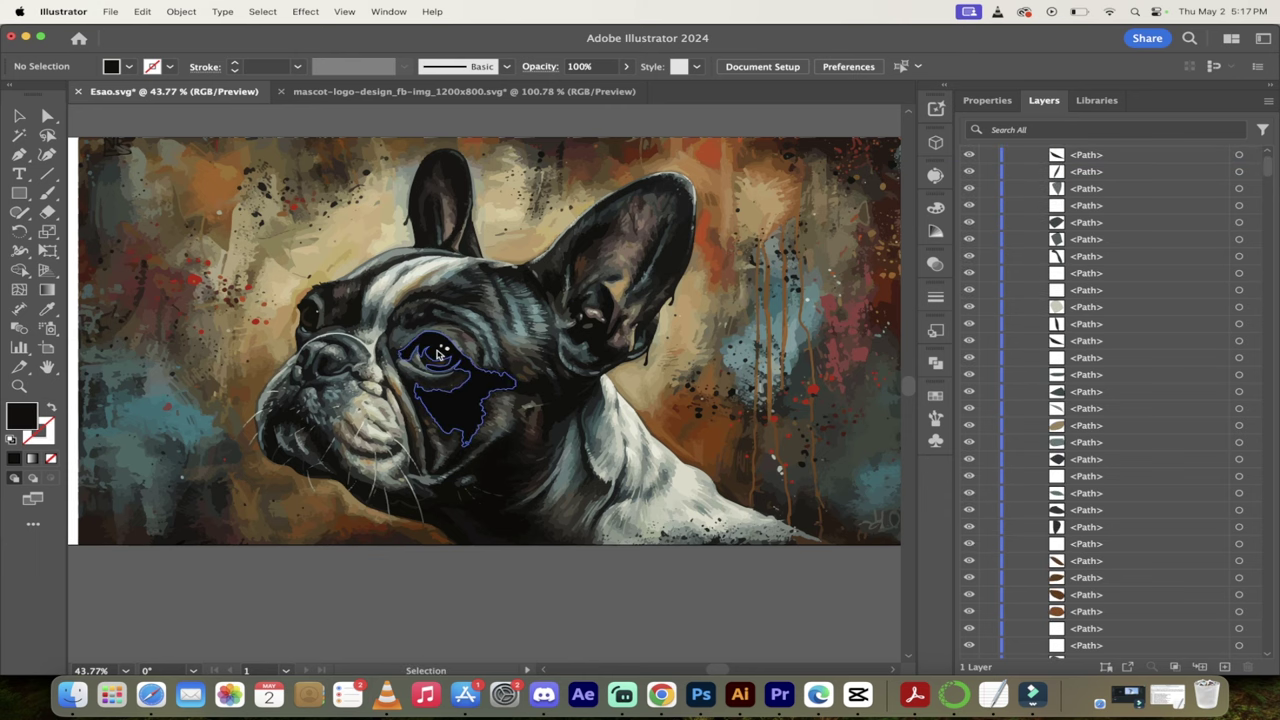
pyautogui.scroll(2, 443, 352)
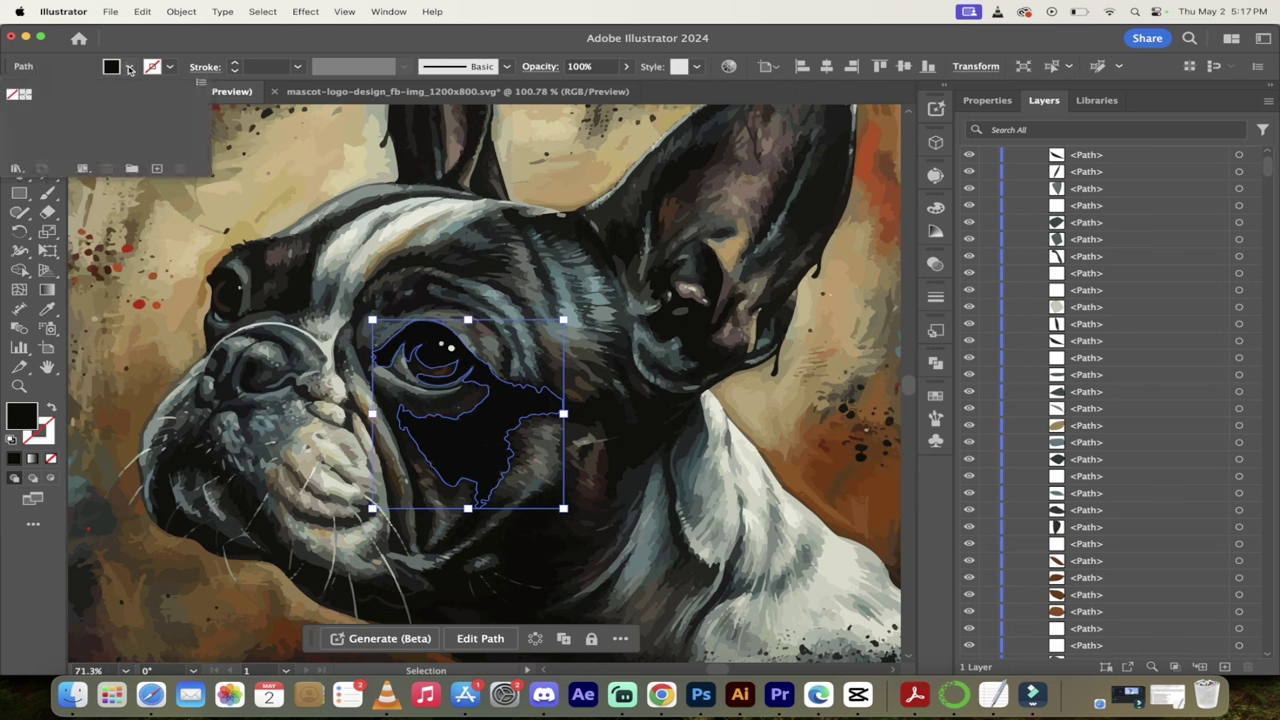
# Try a bright green fill on the eye patch, then revert it to its original black
pyautogui.doubleClick(25, 422)
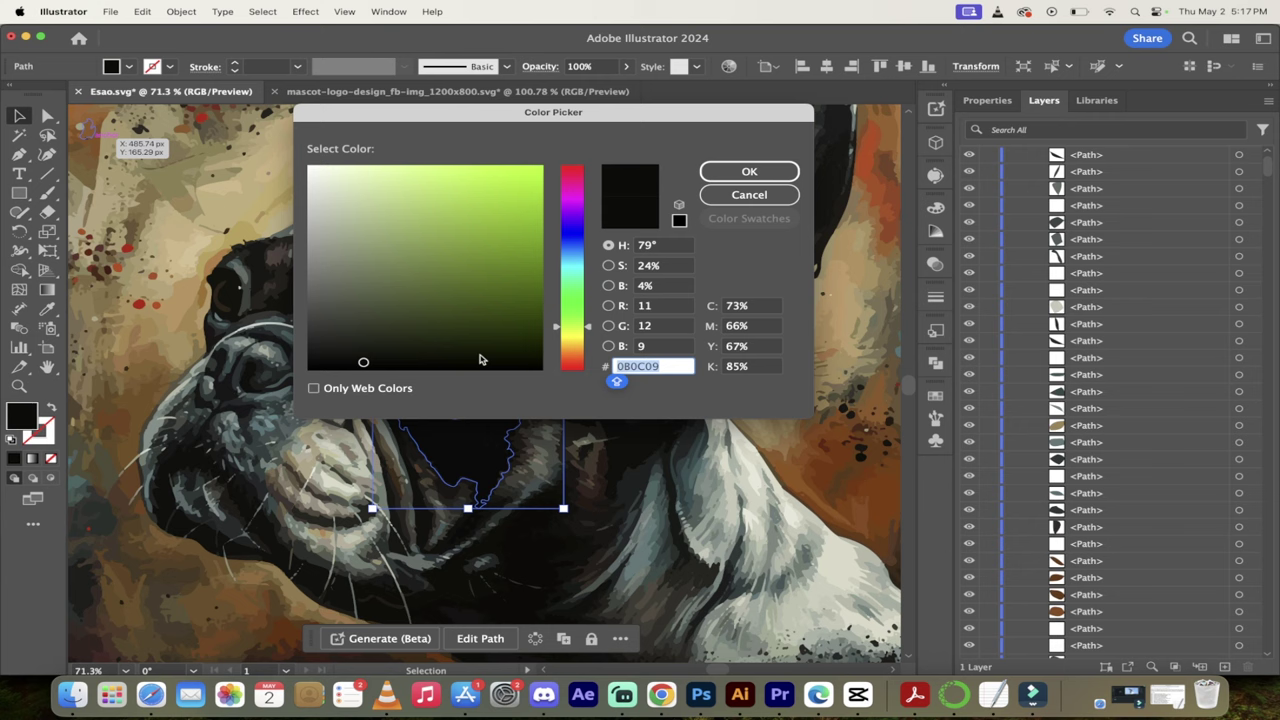
pyautogui.moveTo(461, 292); pyautogui.dragTo(545, 168)
pyautogui.click(749, 172)
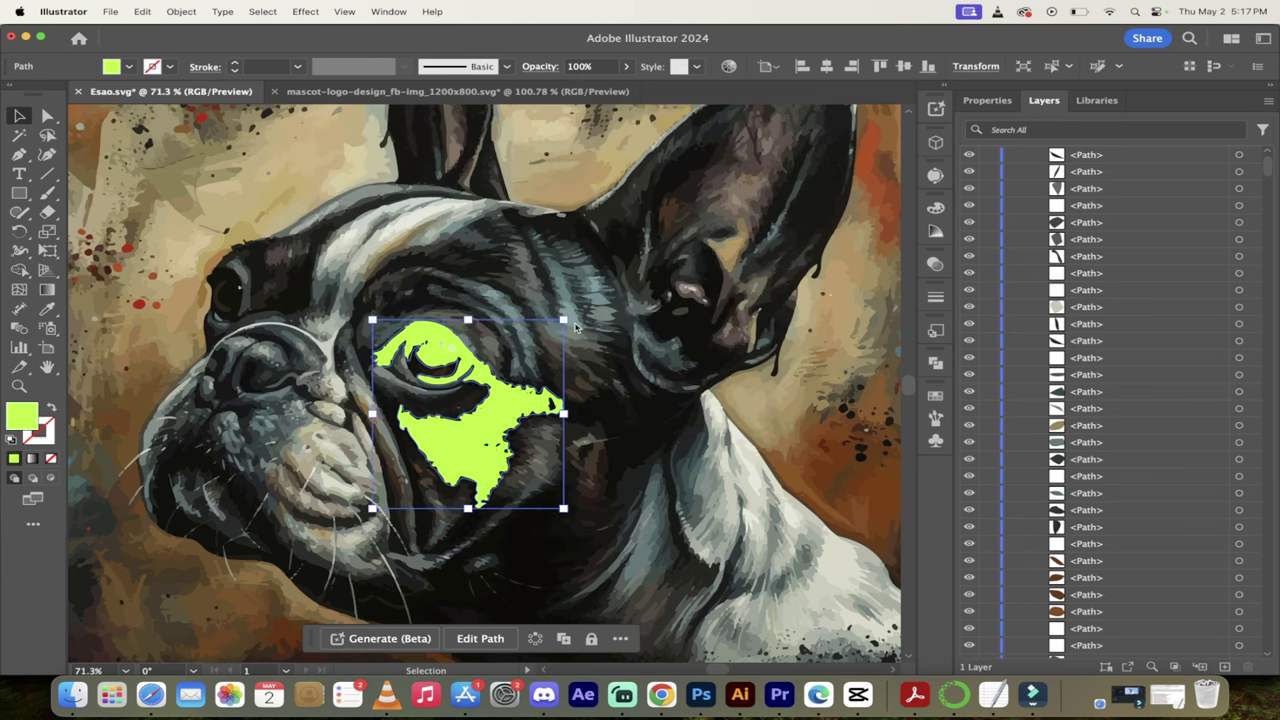
pyautogui.scroll(-3, 575, 327)
pyautogui.click(777, 396)
pyautogui.press('a')
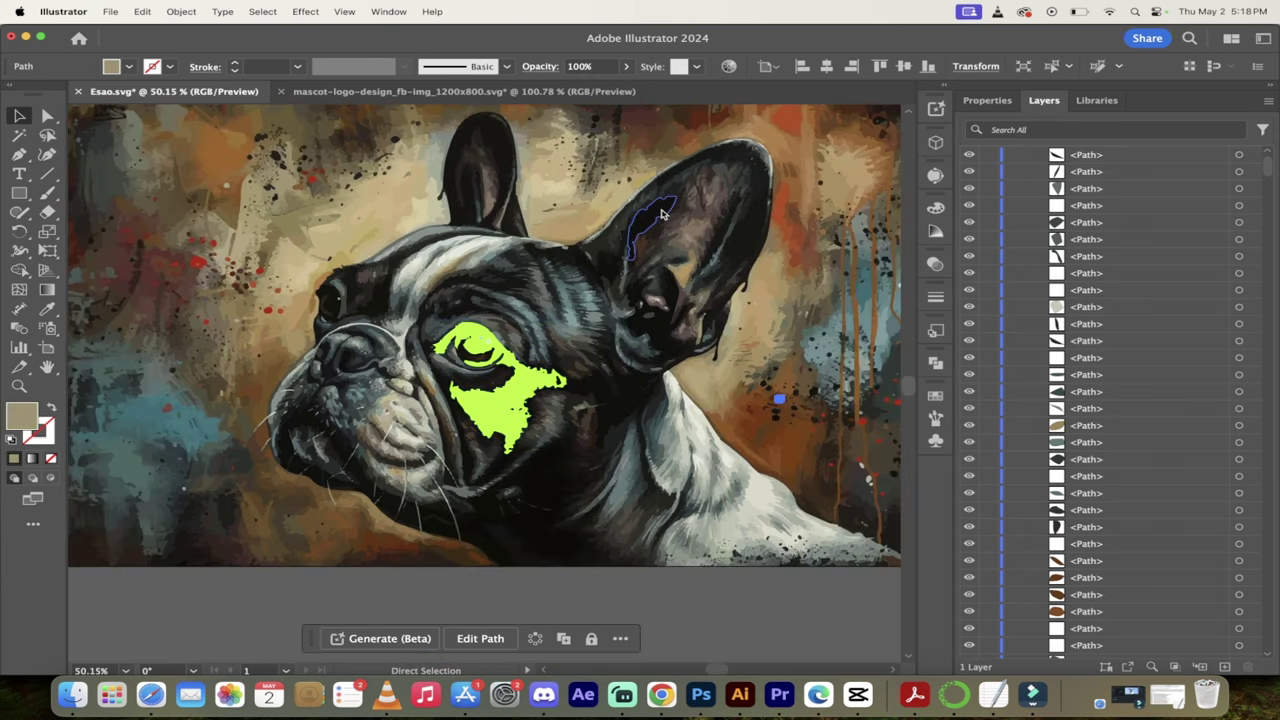
pyautogui.press('v')
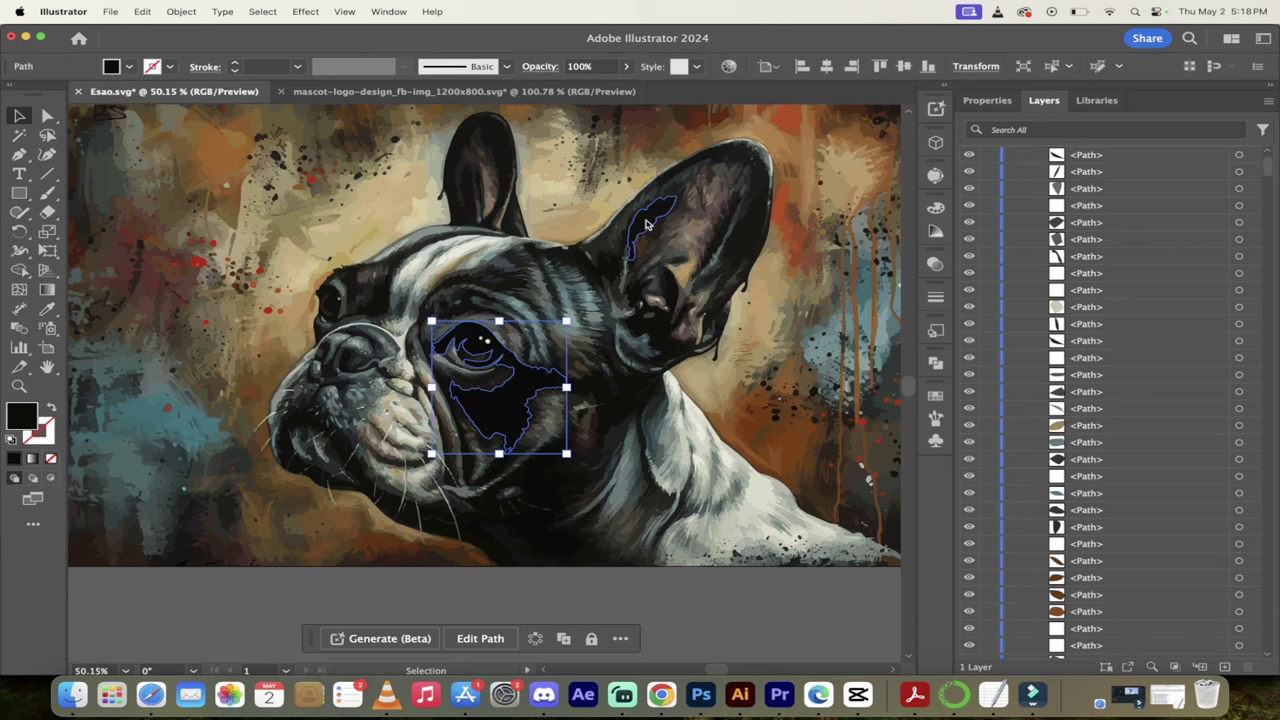